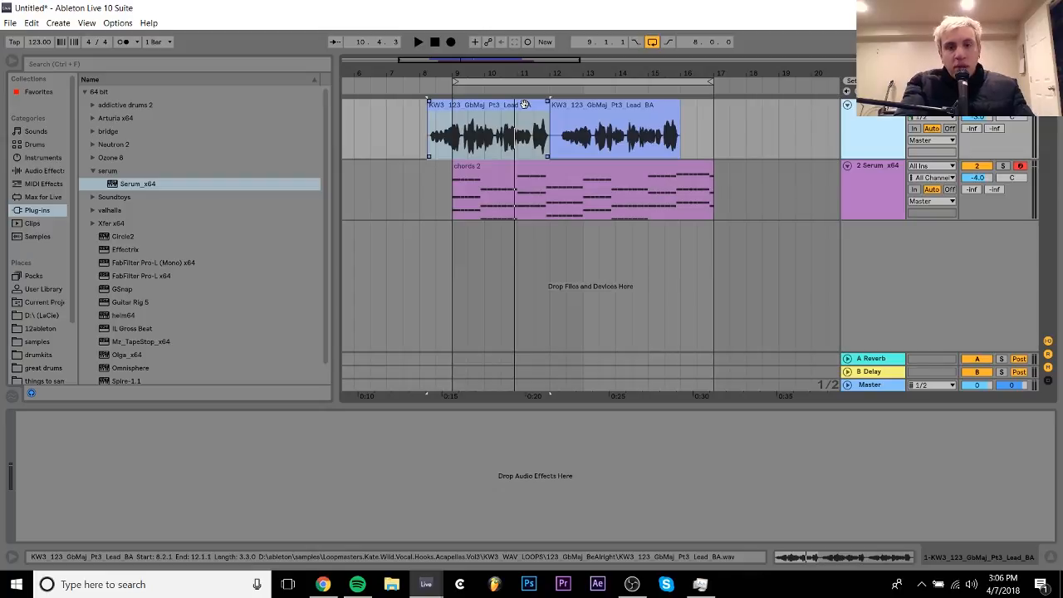
- Play the arrangement and set the Serum track's volume to -4.2 dB and the vocal track's volume to -2.8 dB
key(space)
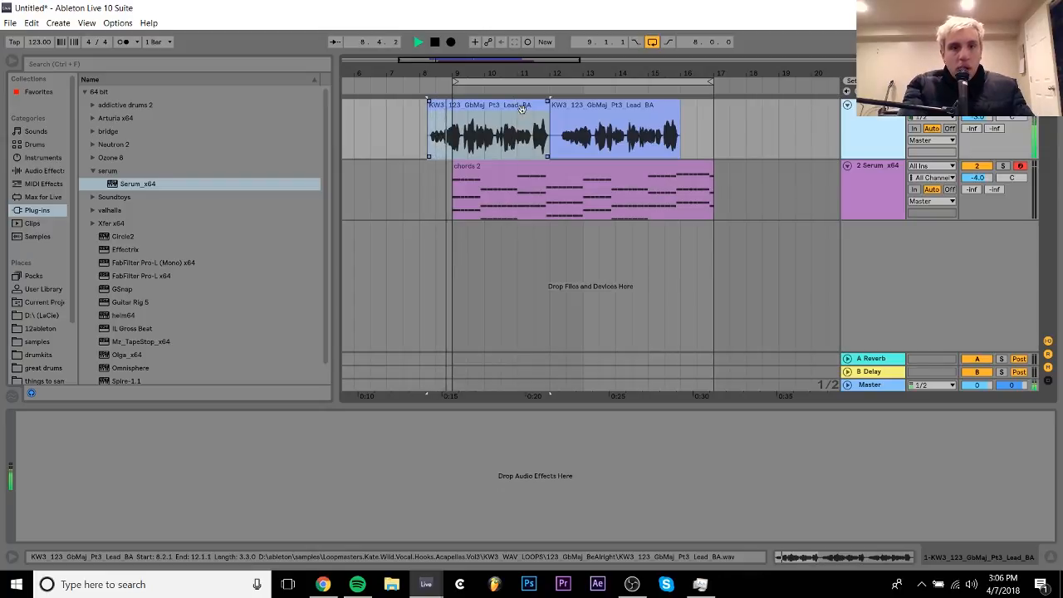
click(1014, 196)
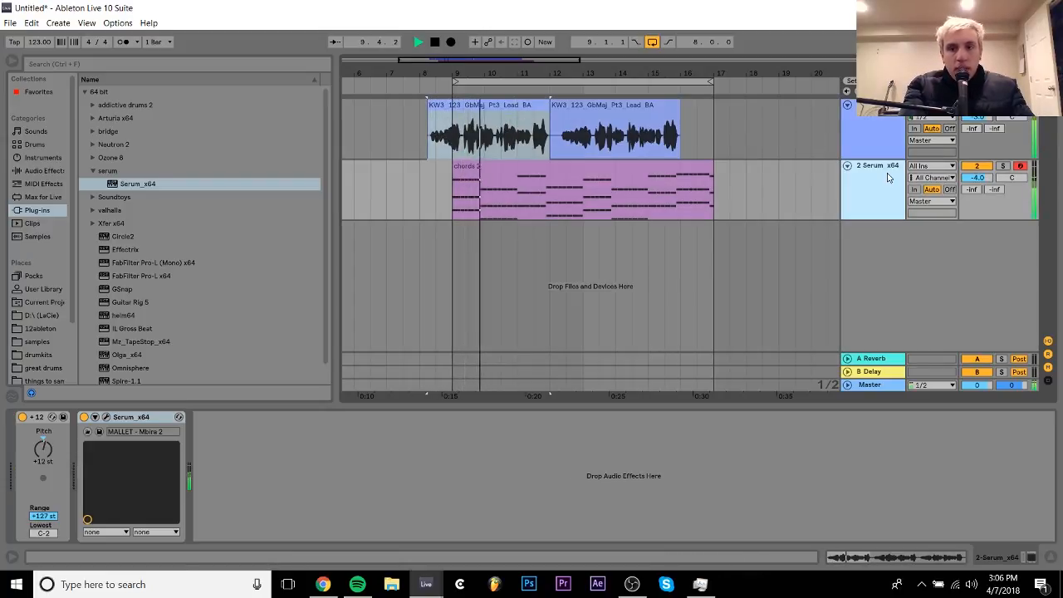
drag(978, 178, 978, 181)
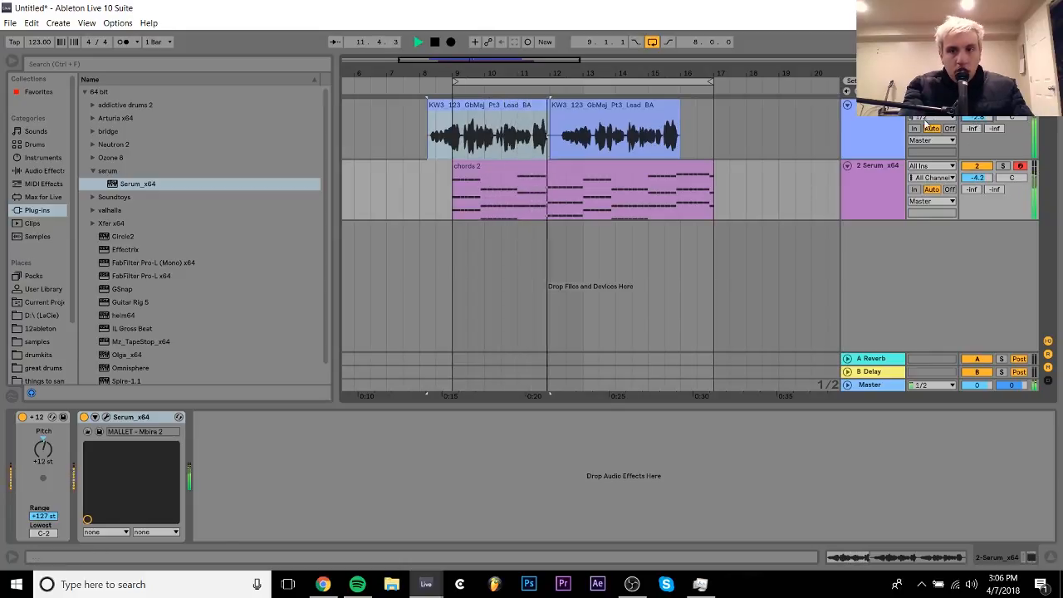
click(895, 123)
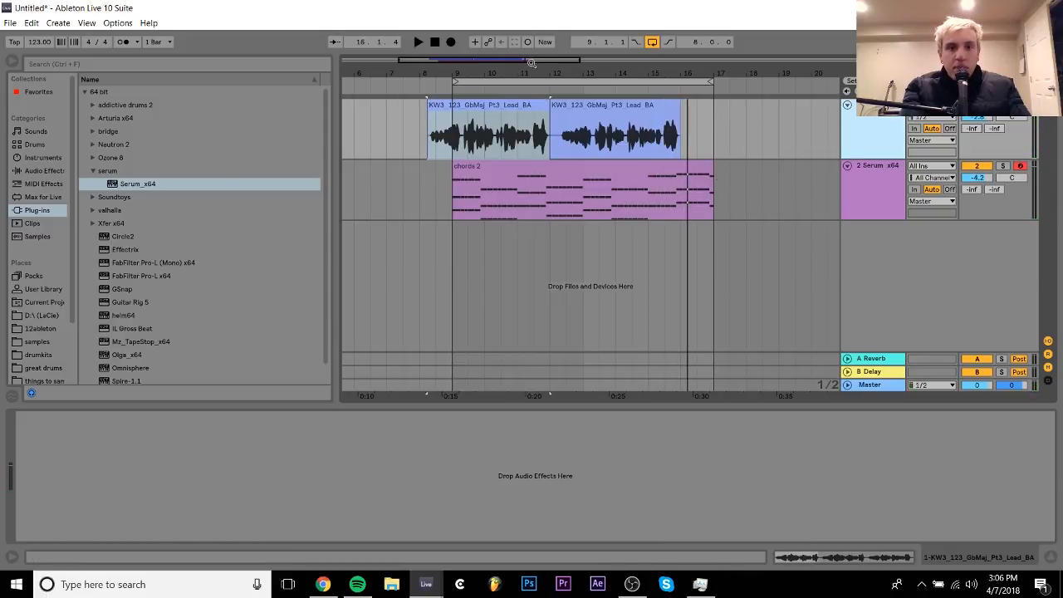
- Show the first vocal clip's source file in the browser and look through the files in its 123_GbMaj_BeAlright folder
right_click(478, 109)
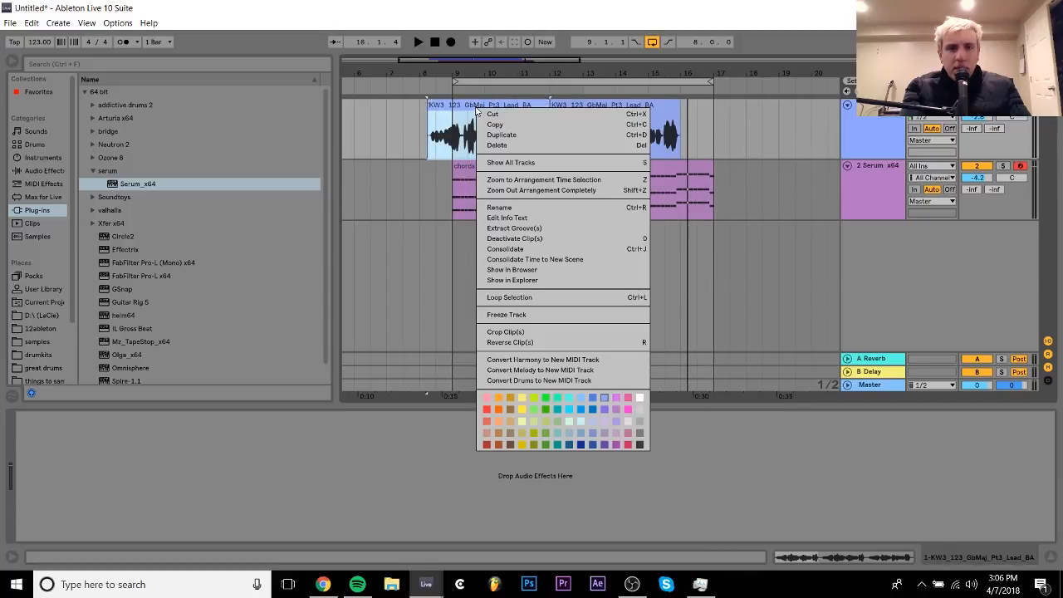
click(512, 269)
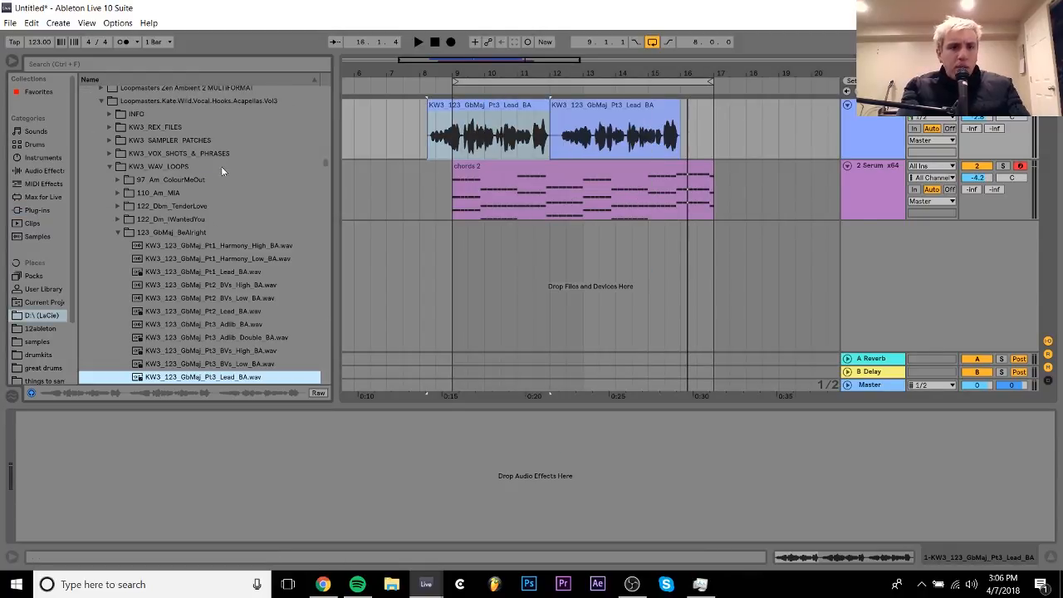
scroll(200, 310, down, 2)
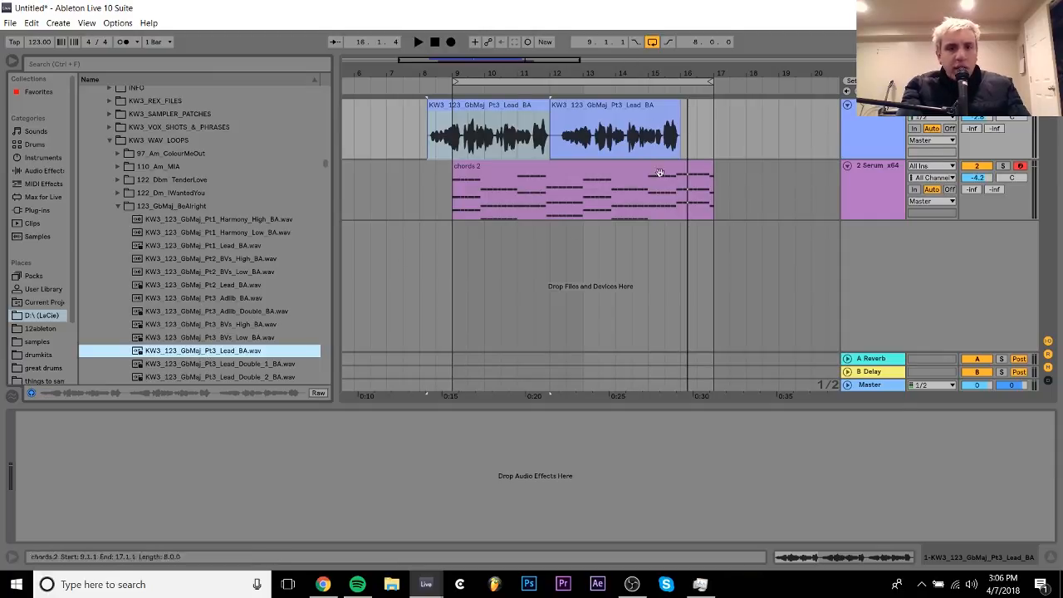
click(432, 153)
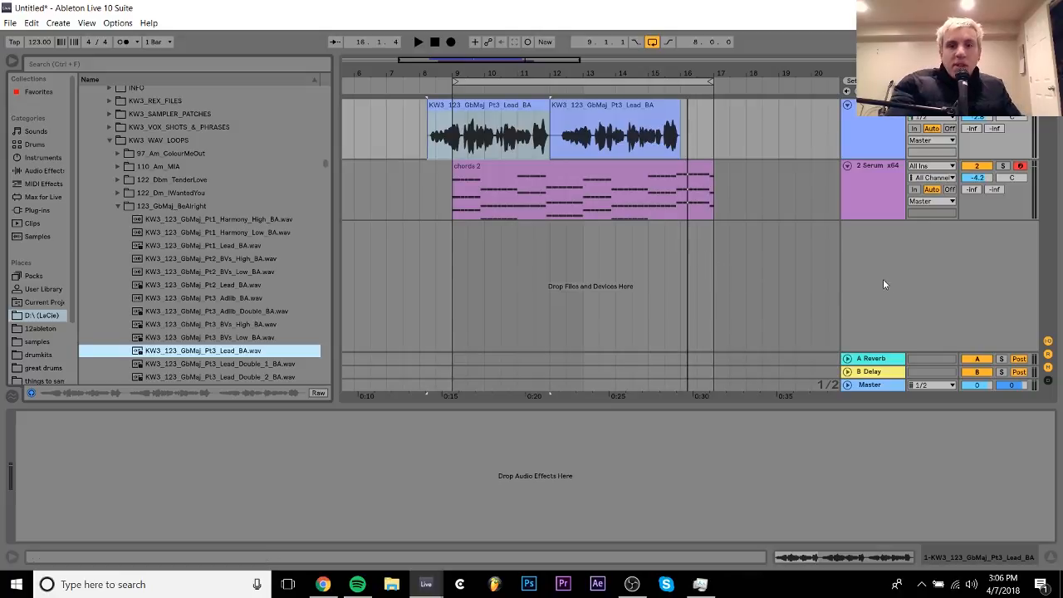
- Open the chords 2 MIDI clip to examine its notes, selecting the opening chord, and return to the Serum track's devices
click(551, 170)
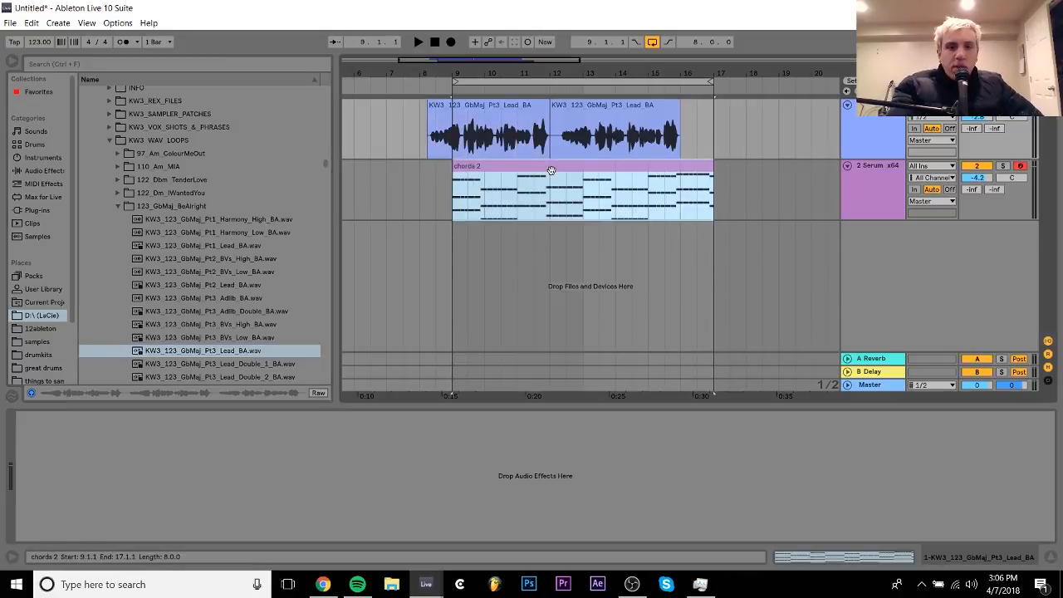
double_click(551, 170)
drag(241, 271, 224, 402)
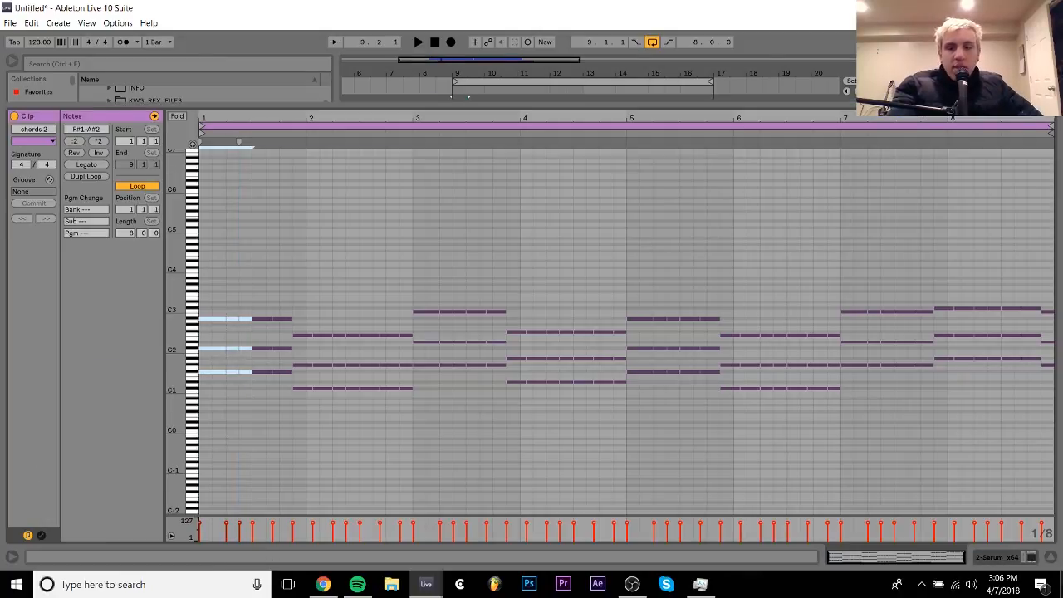
click(1013, 560)
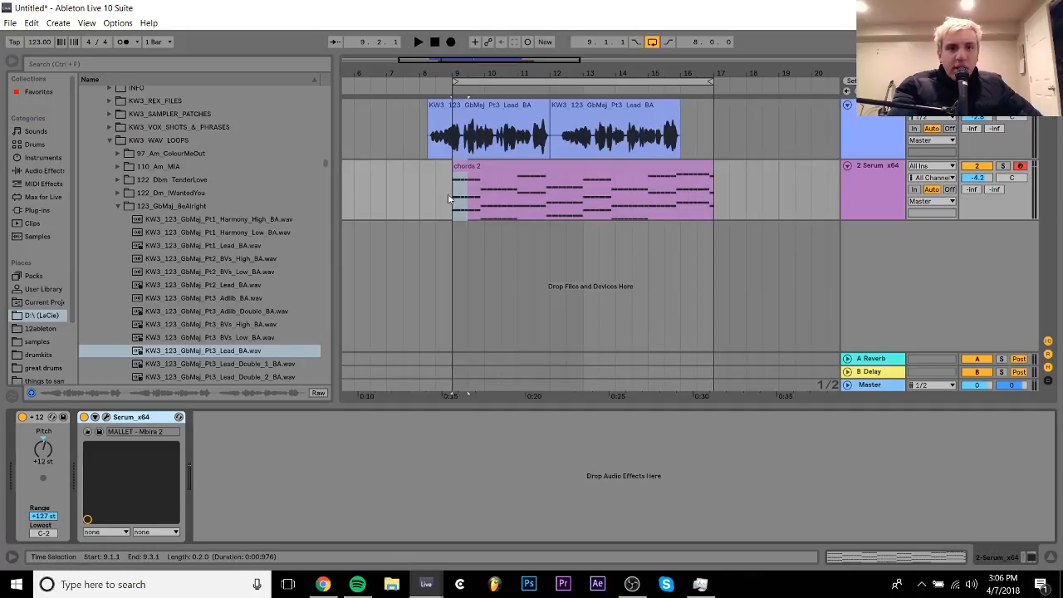
- Load the Auto-Tune_Evo_VST.64 plug-in from the bridge antares folder onto the vocal track
click(430, 140)
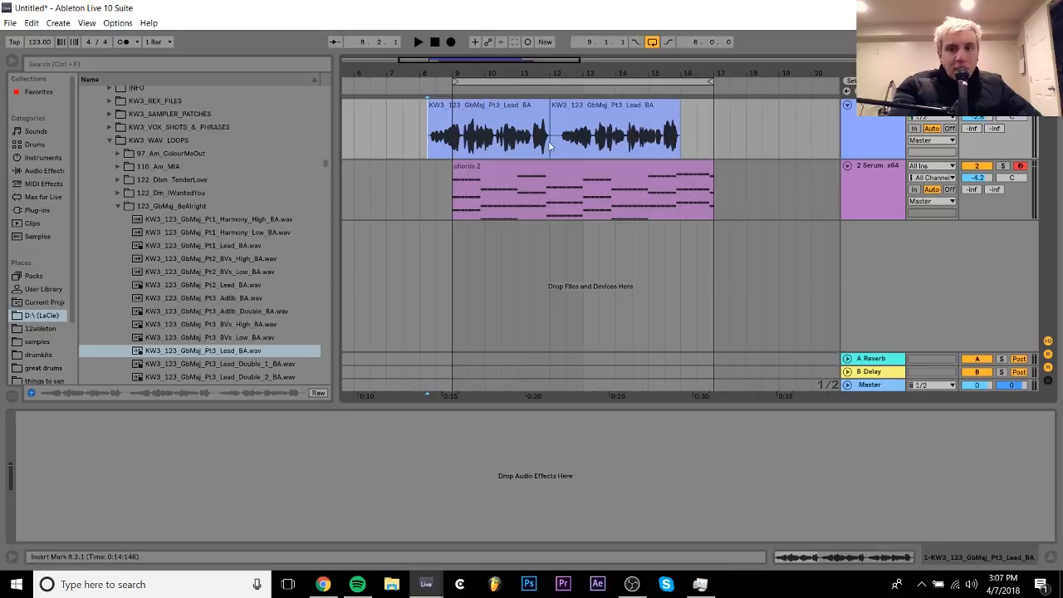
click(25, 212)
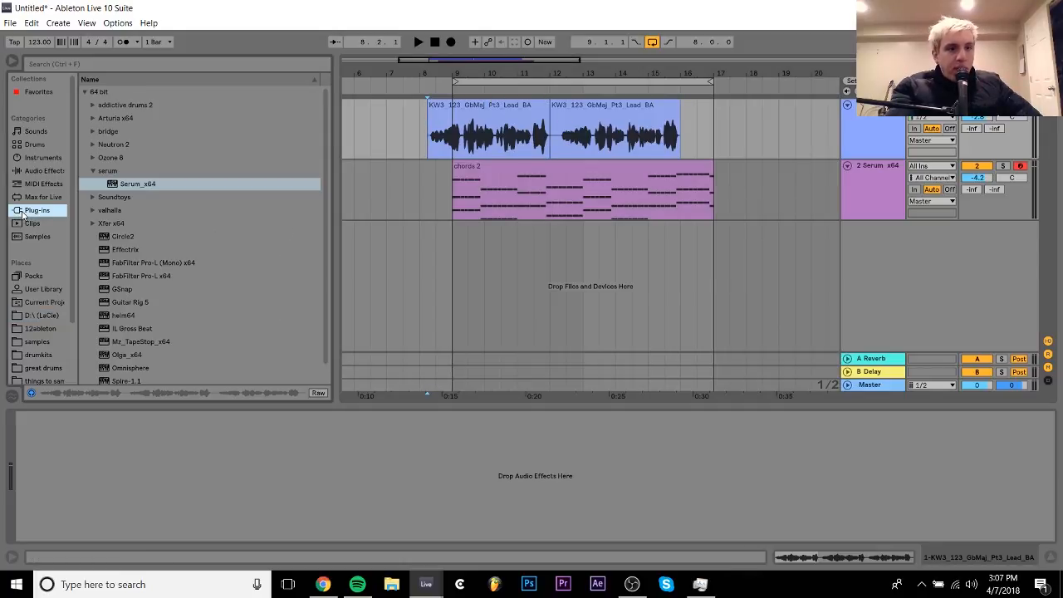
click(93, 171)
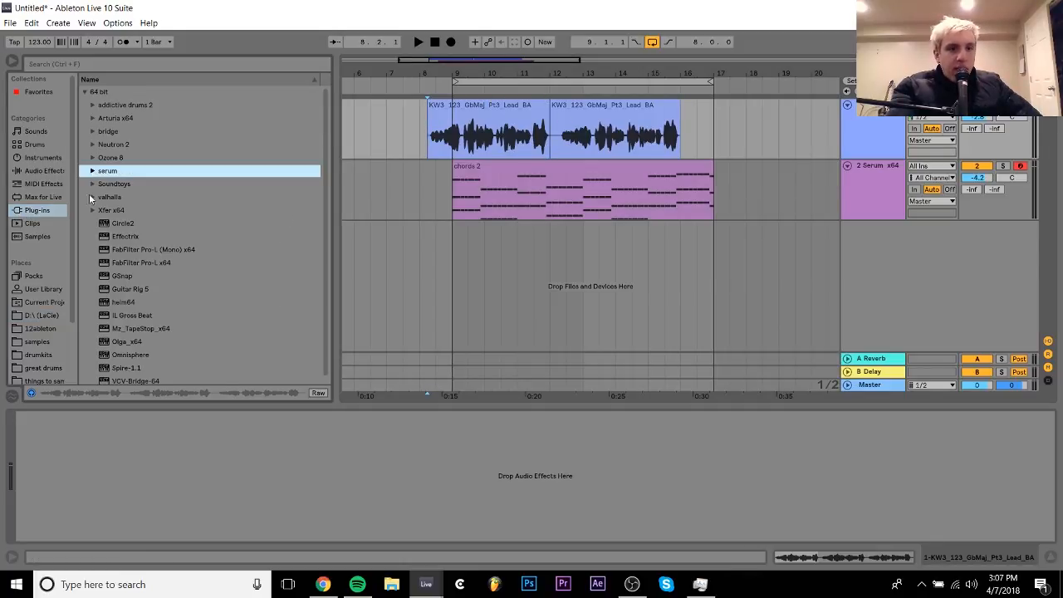
click(93, 132)
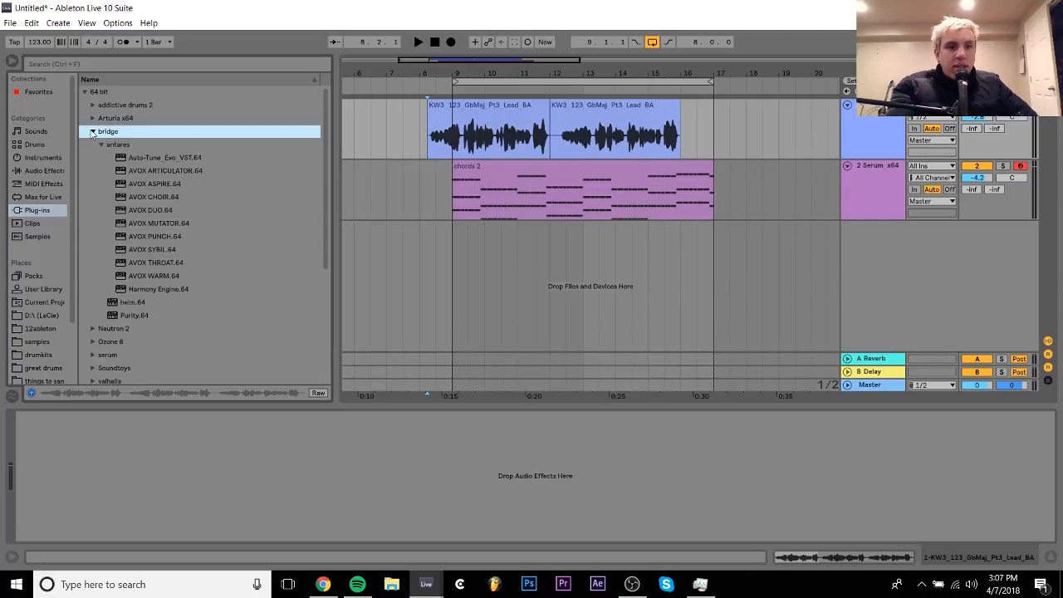
click(93, 132)
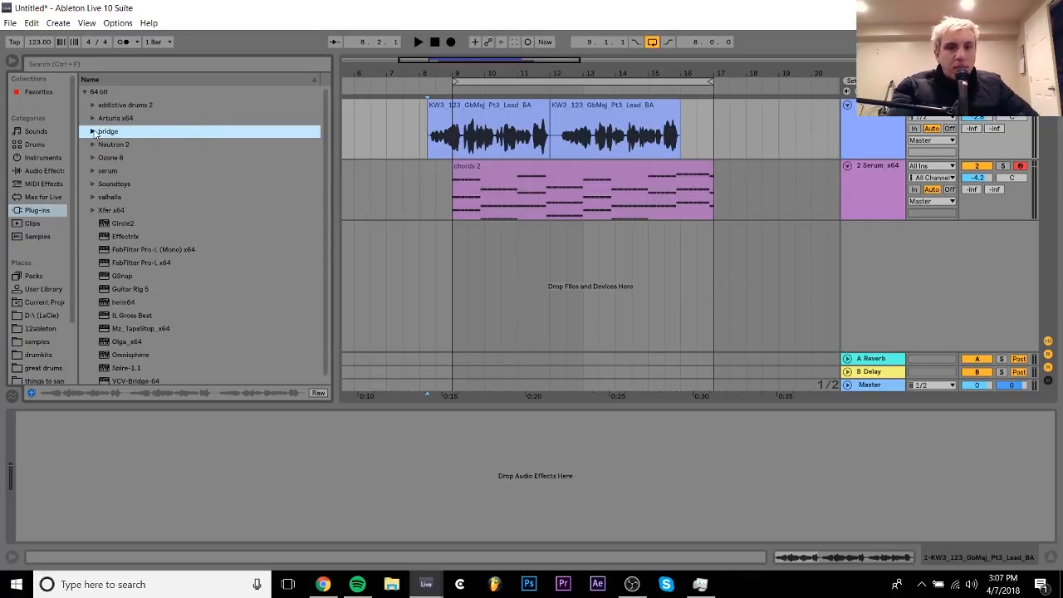
click(93, 133)
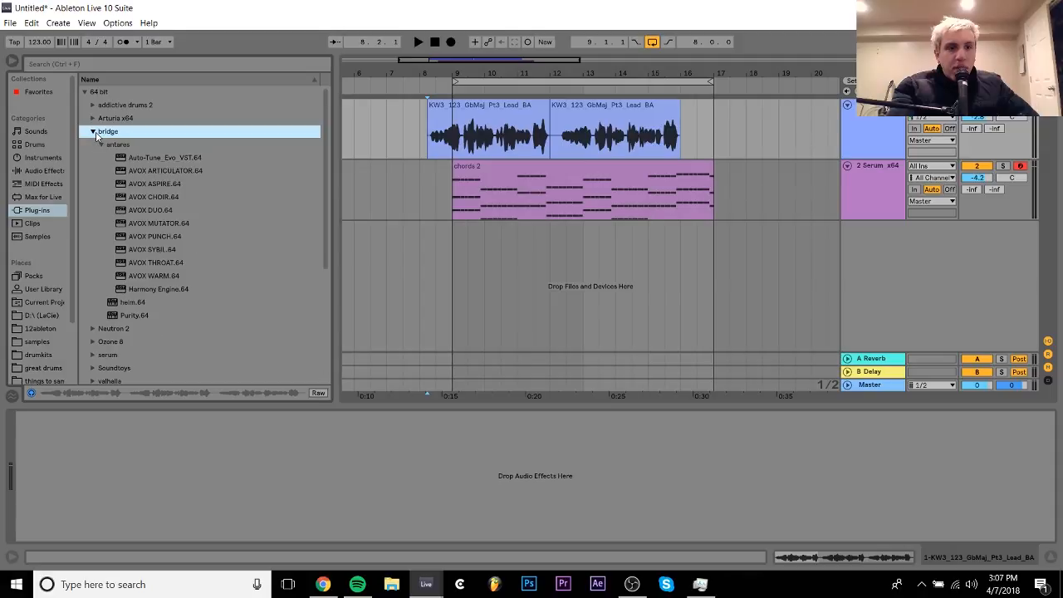
click(152, 158)
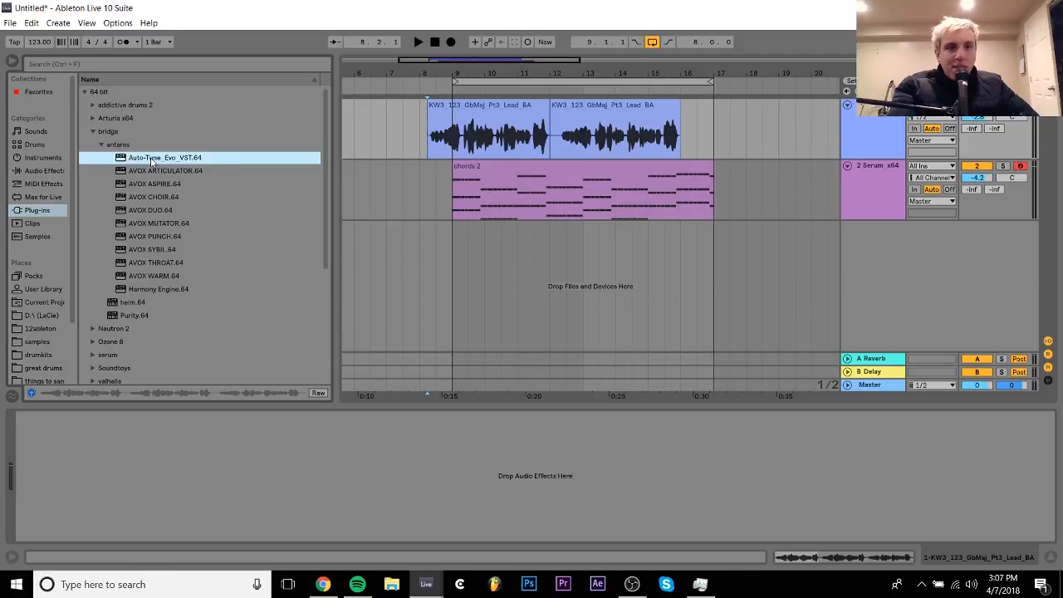
drag(431, 139, 431, 139)
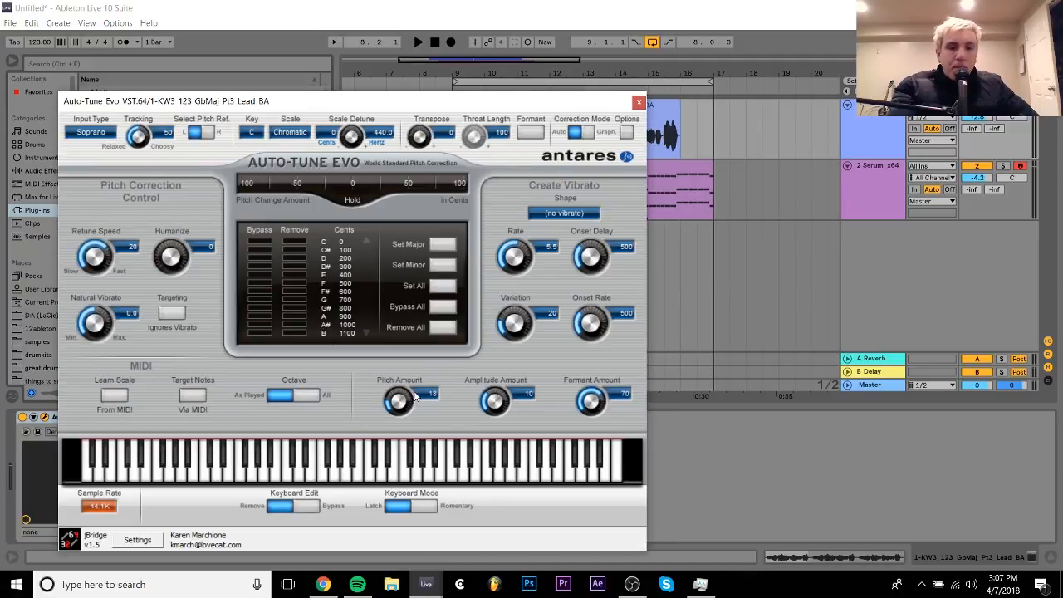
- Set Auto-Tune Evo's Pitch Amount to 100, Amplitude Amount to 30 and Formant Amount to 100
drag(407, 404, 436, 307)
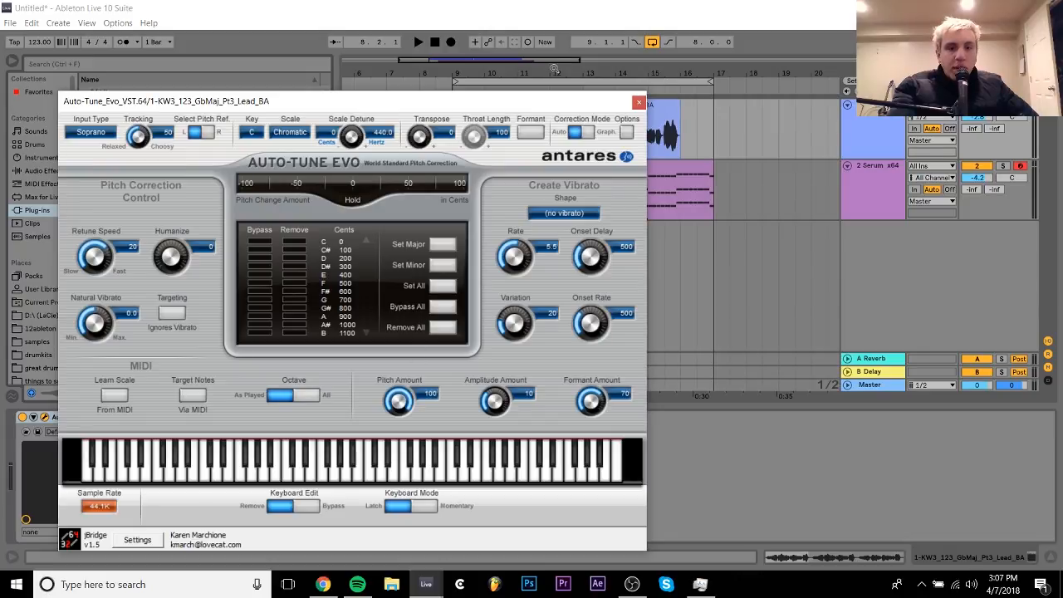
drag(501, 405, 538, 250)
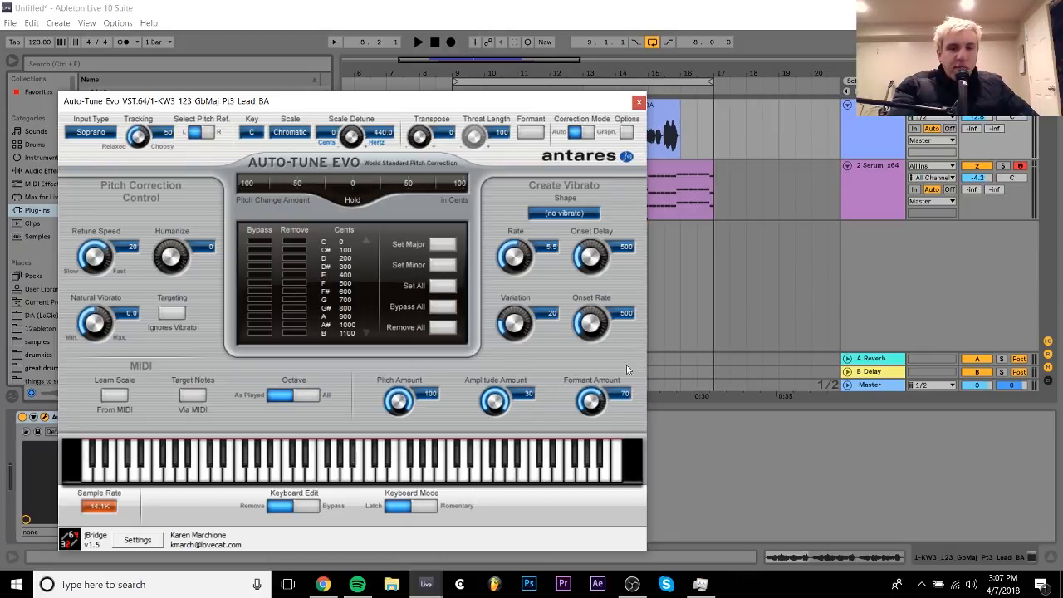
drag(595, 404, 595, 276)
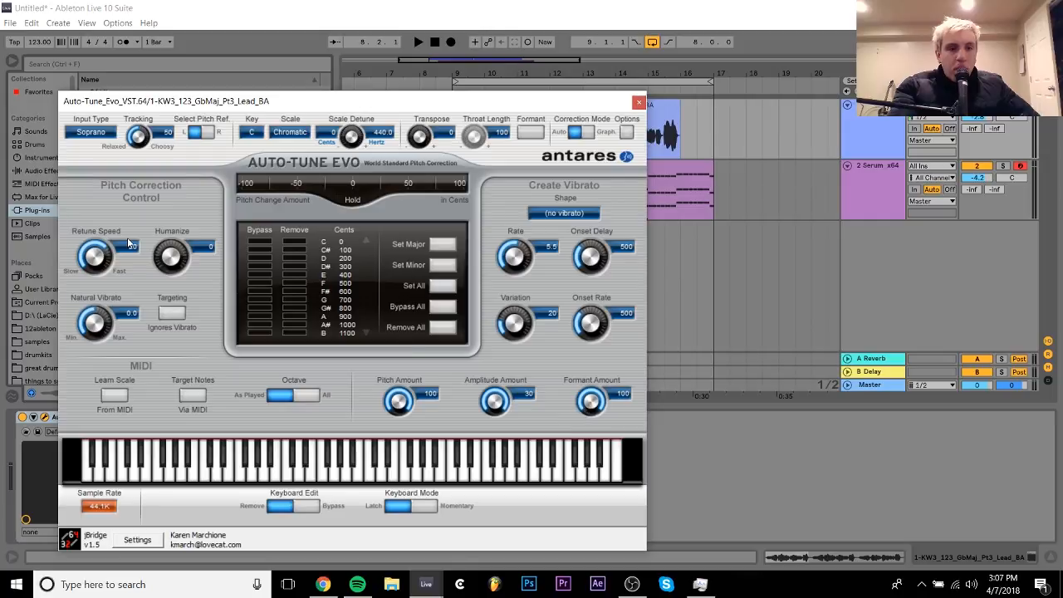
- Adjust Auto-Tune Evo's Retune Speed to 13 while auditioning the vocal, and close the plug-in window
drag(104, 261, 98, 262)
click(824, 493)
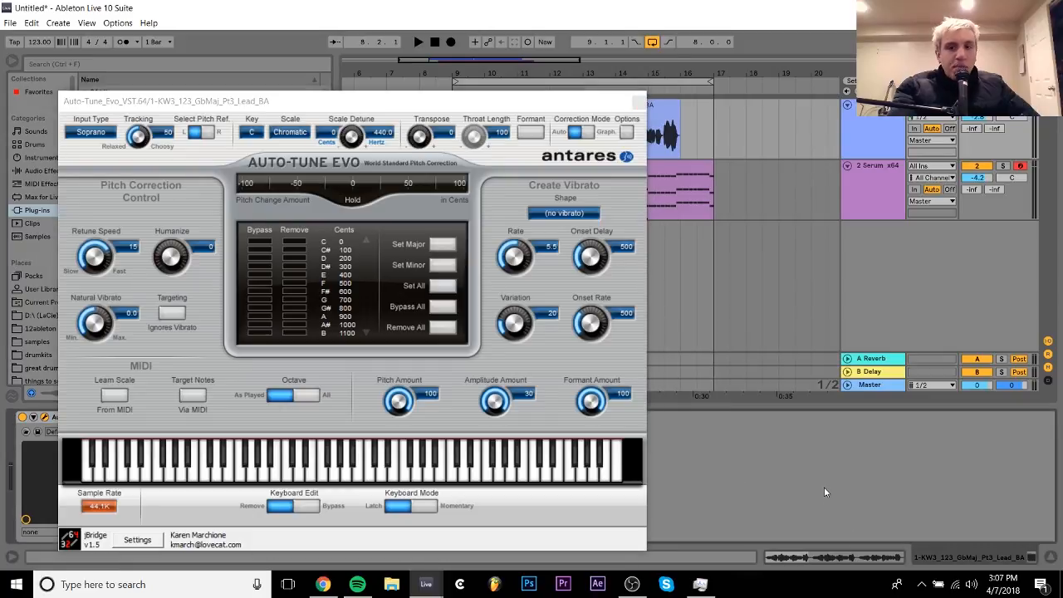
key(space)
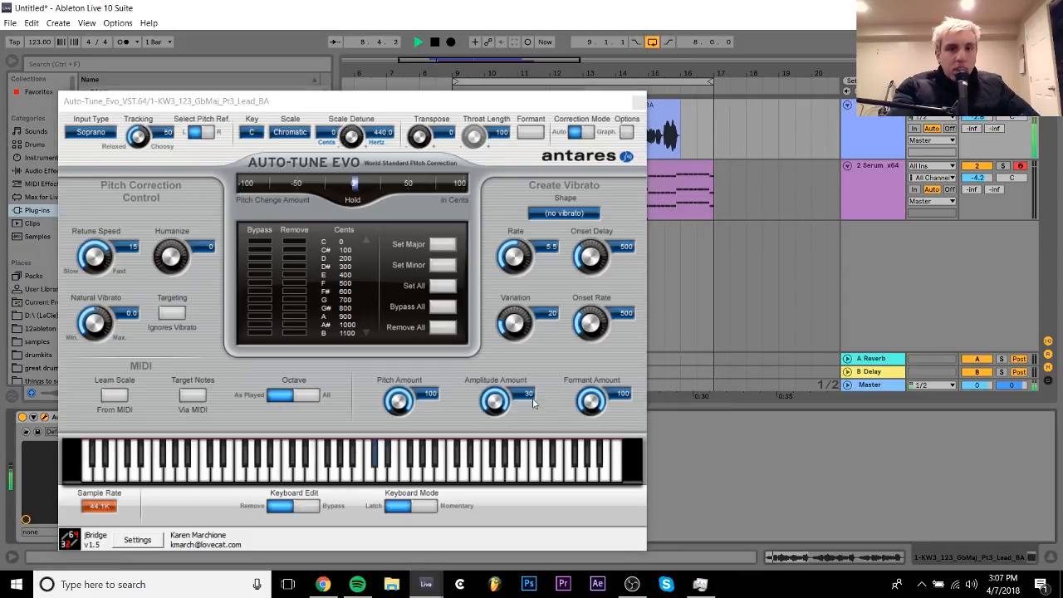
mouse_move(98, 258)
mouse_down()
mouse_move(96, 202)
mouse_move(103, 265)
mouse_up()
click(754, 461)
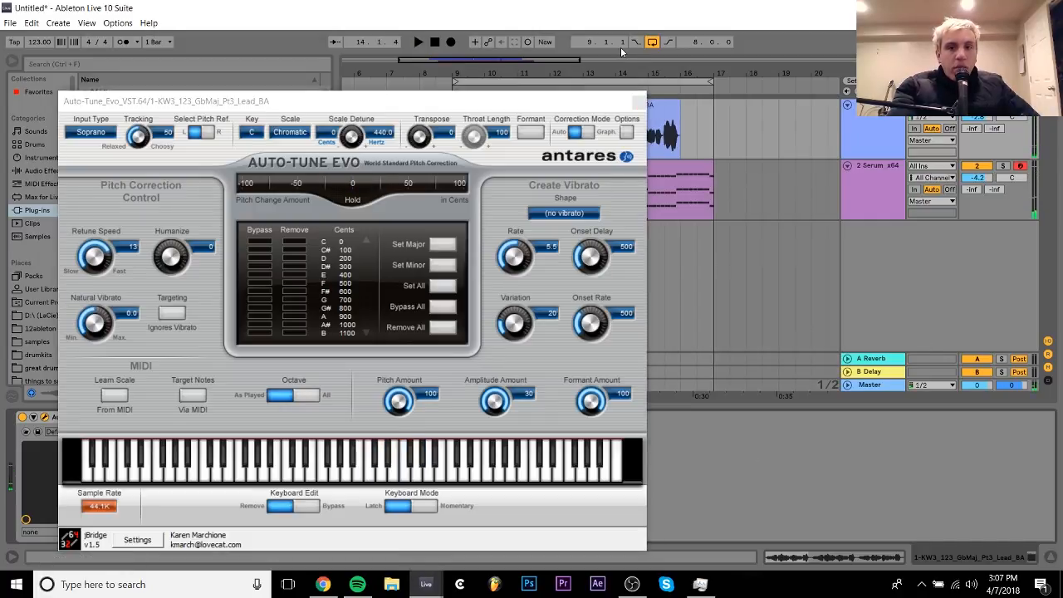
click(640, 102)
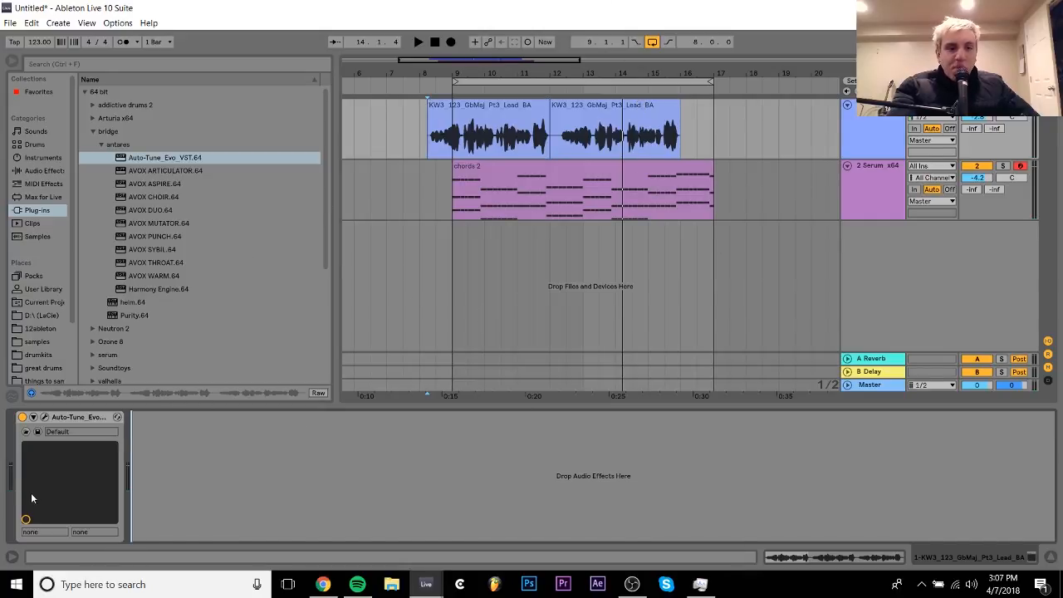
click(120, 513)
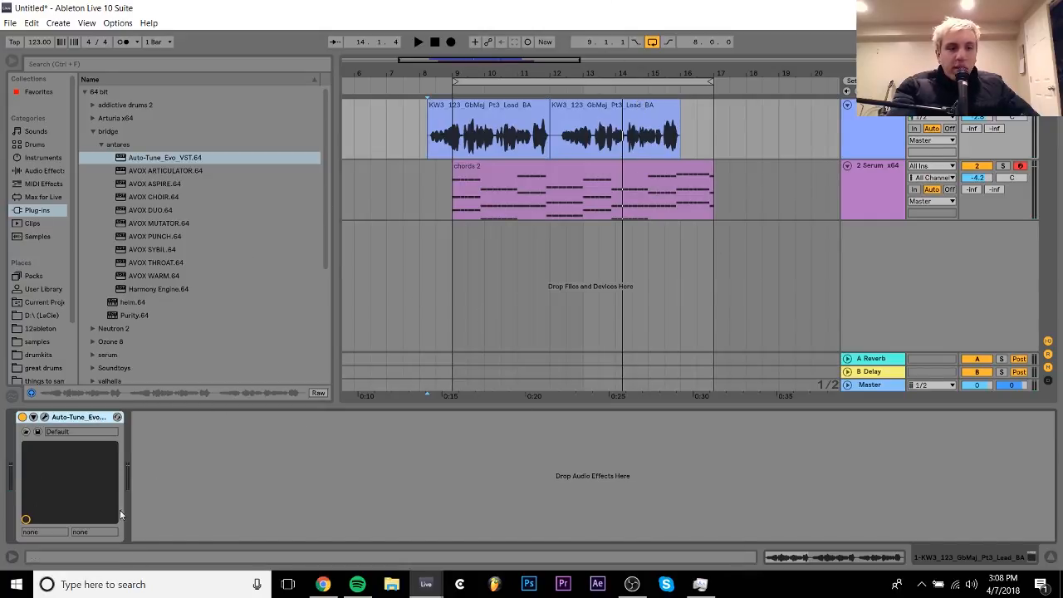
click(209, 454)
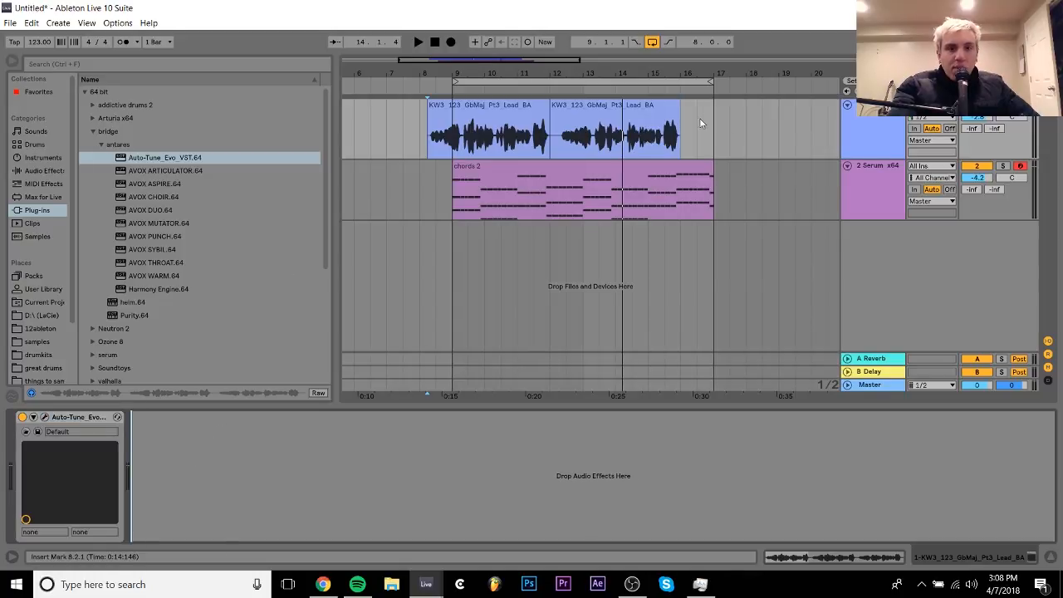
- Select the first vocal clip and add the EQ Eight audio effect after Auto-Tune on the vocal track
click(451, 109)
click(449, 109)
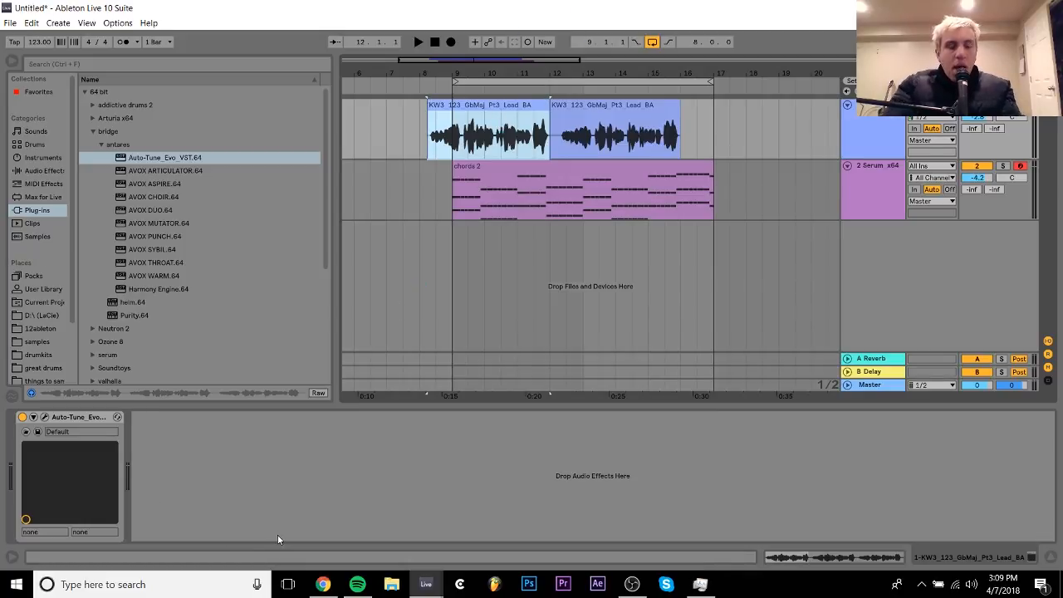
click(36, 171)
scroll(234, 253, up, 5)
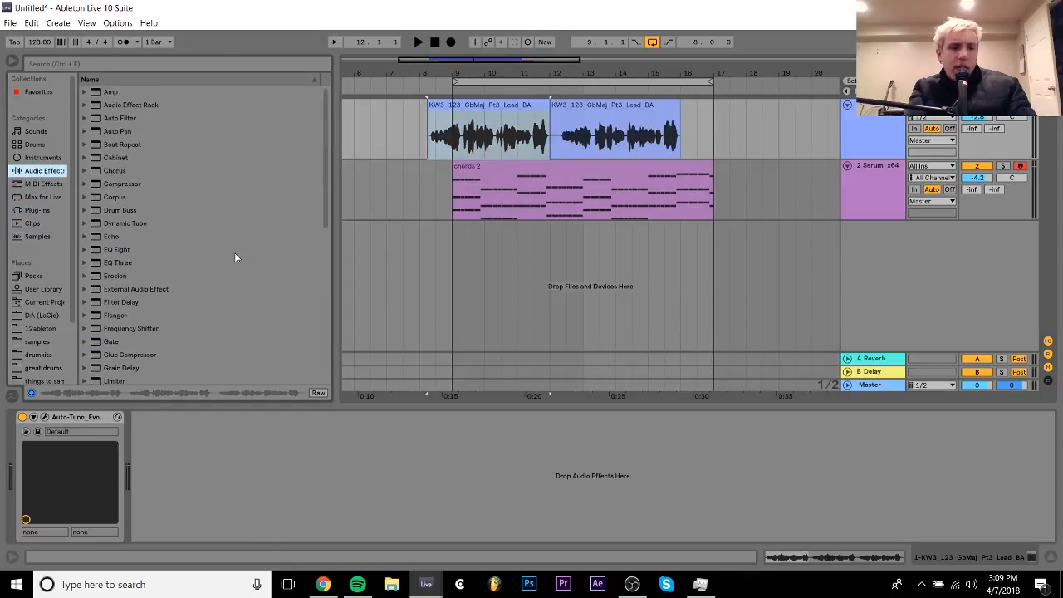
drag(116, 249, 231, 478)
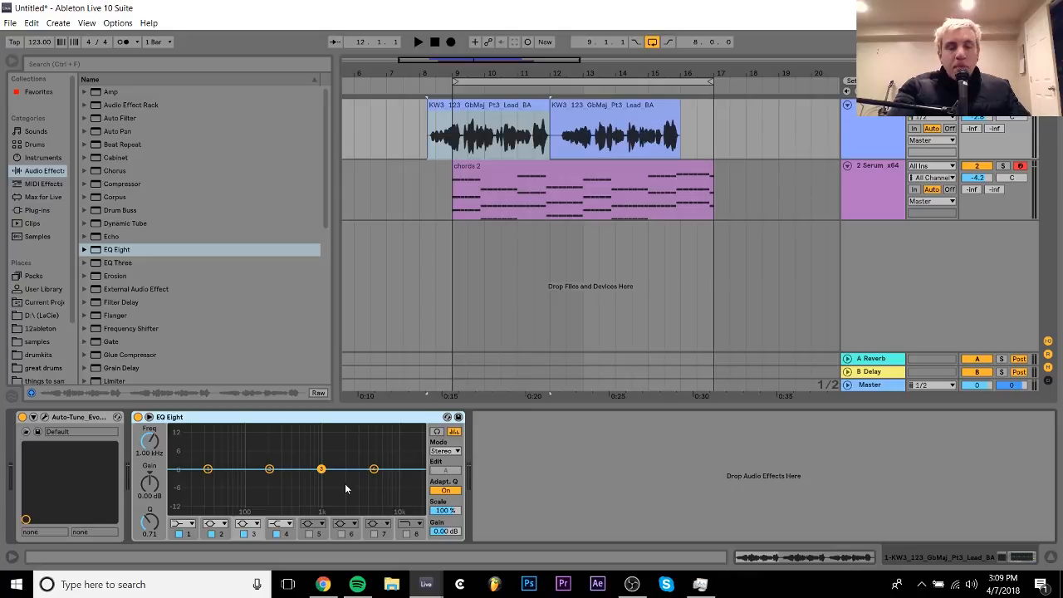
- Play the vocal briefly and boost EQ Eight's band 4 high shelf to 9.30 dB at 3.23 kHz
key(space)
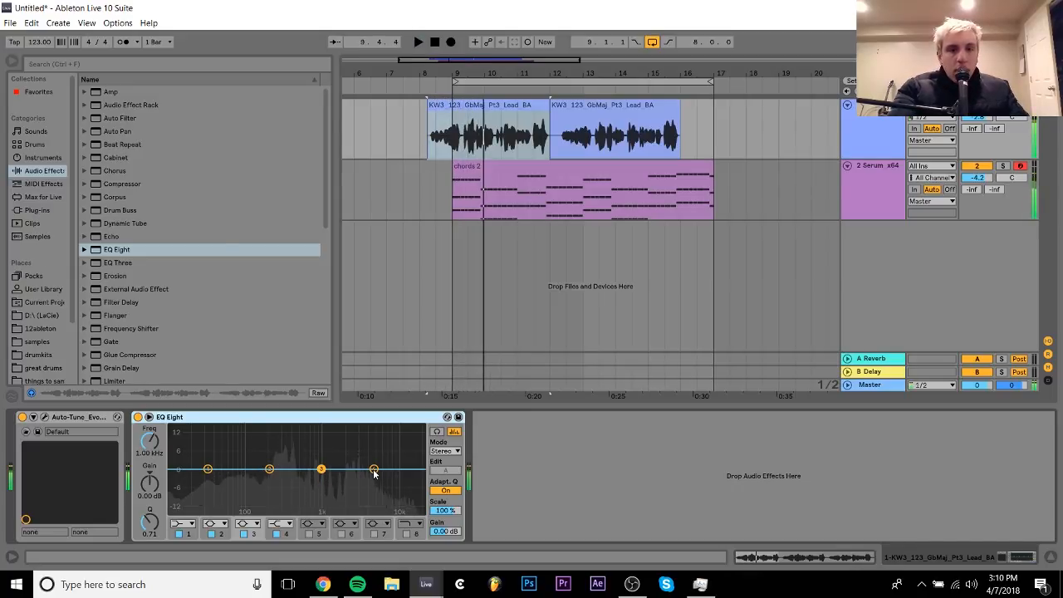
drag(374, 471, 365, 440)
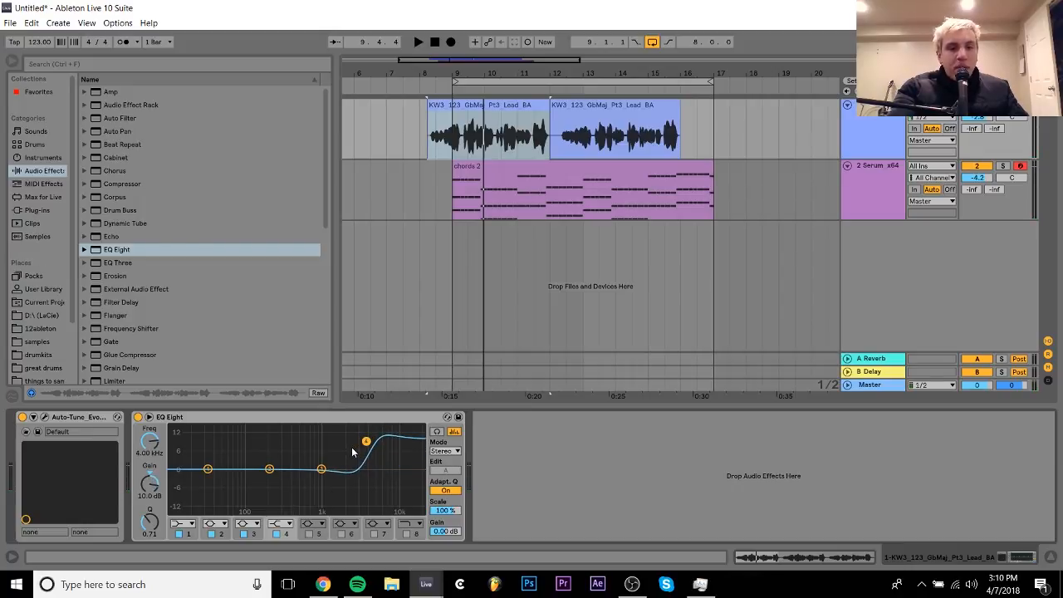
drag(367, 443, 359, 443)
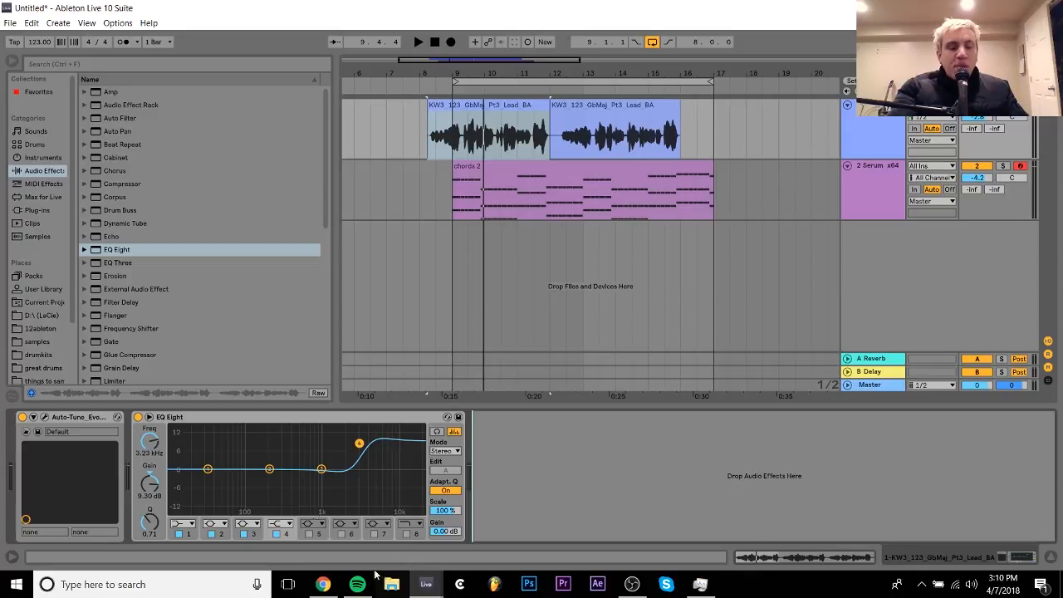
click(399, 431)
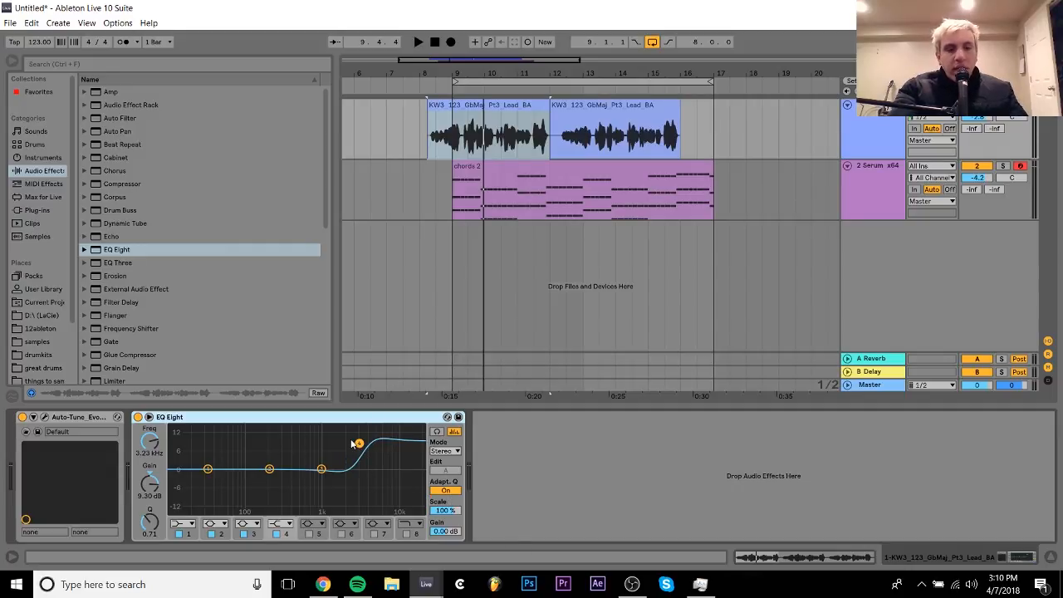
- Adjust EQ Eight's band 4 high shelf to 7.07 dB at 2.97 kHz while auditioning the vocal
drag(358, 445, 353, 443)
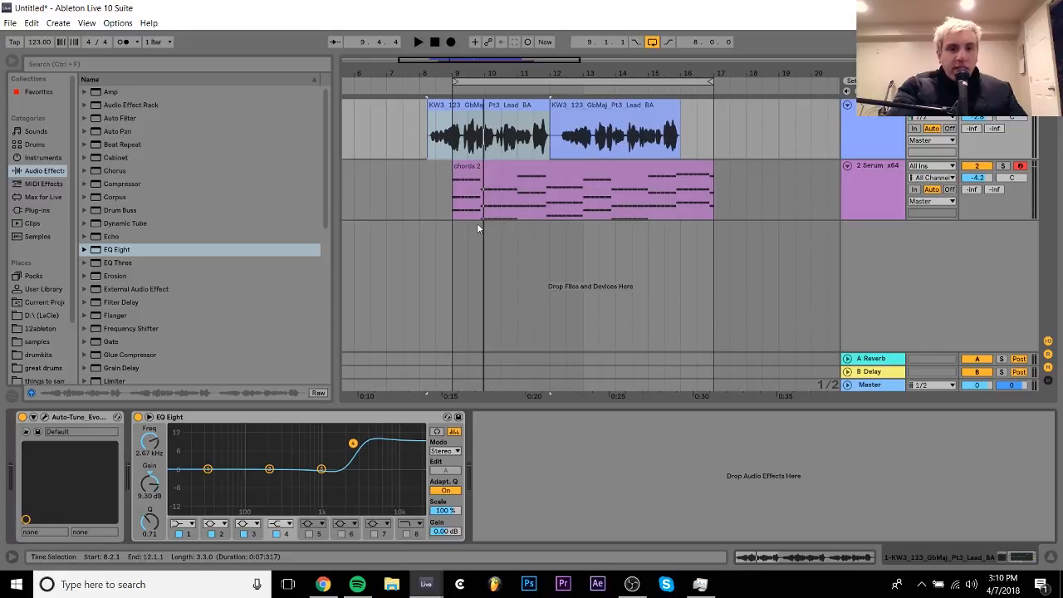
key(space)
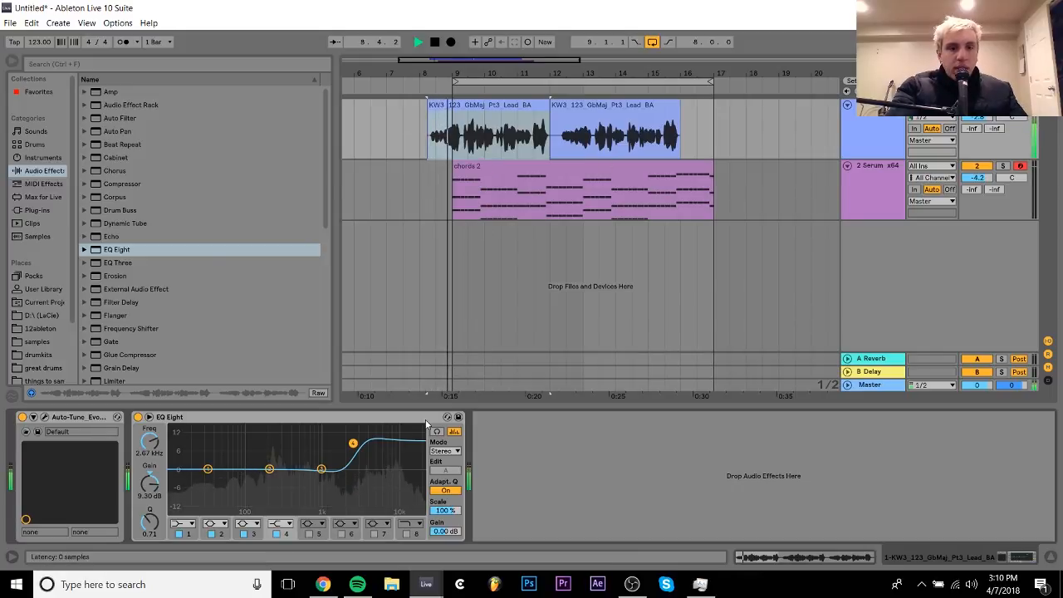
mouse_move(353, 444)
mouse_down()
mouse_move(371, 448)
mouse_move(356, 449)
mouse_up()
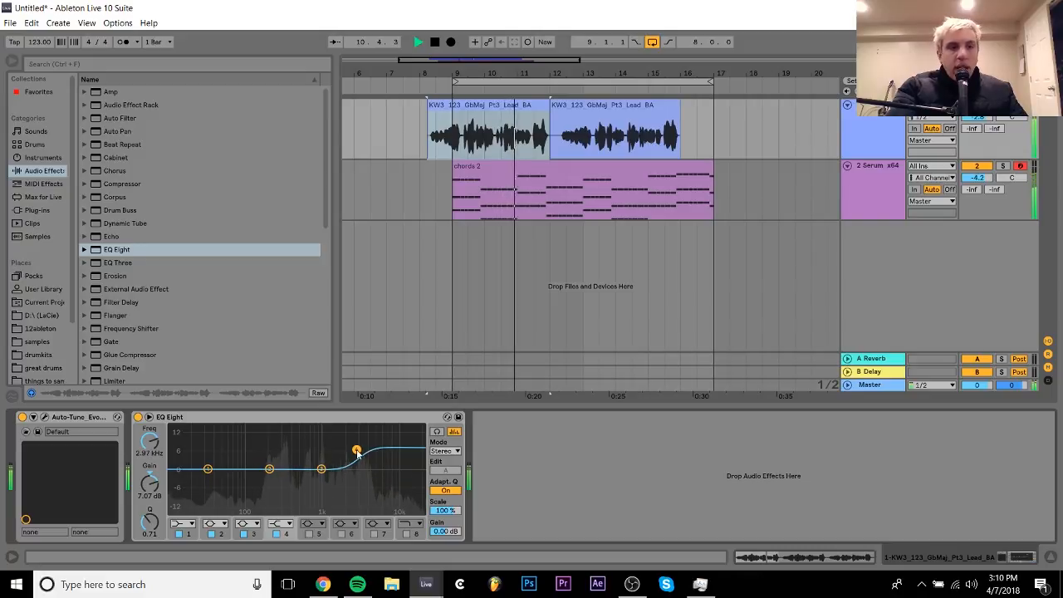
key(space)
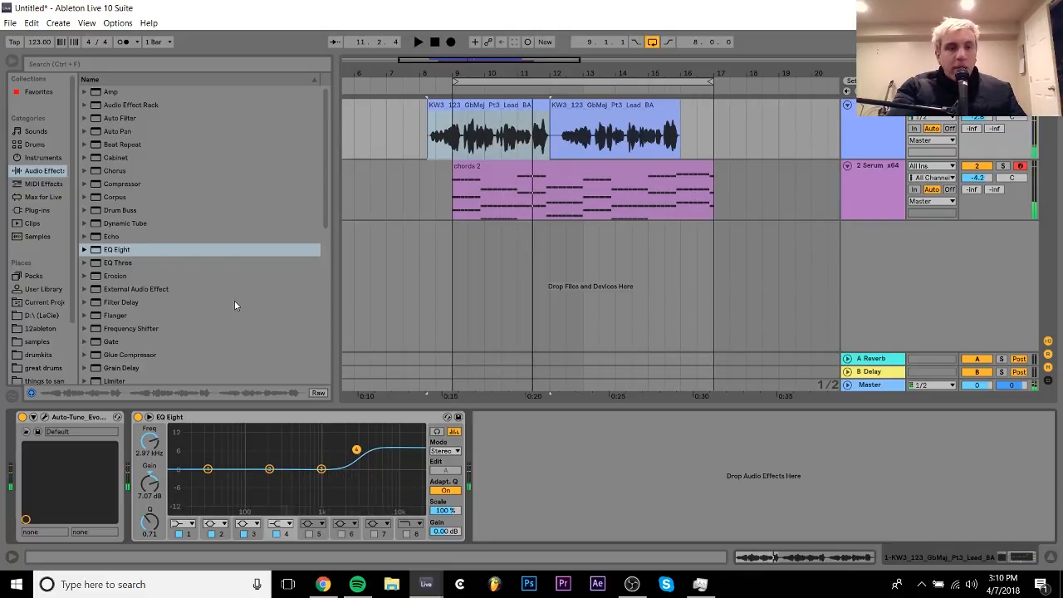
- Add the Ping Pong Delay audio effect after EQ Eight on the vocal track and set its beat division to 4
scroll(234, 306, down, 8)
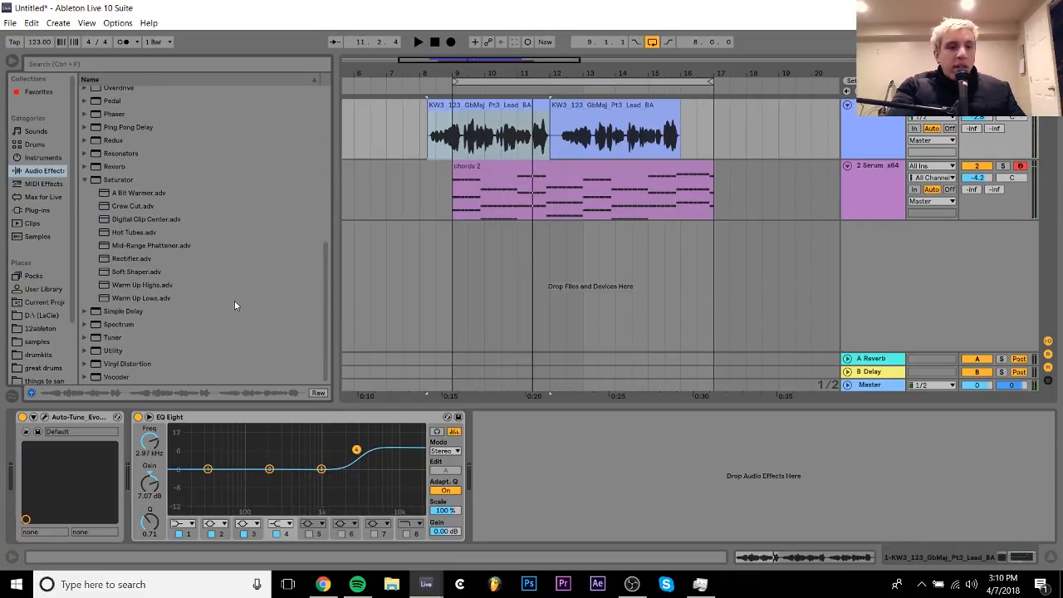
scroll(234, 306, up, 1)
drag(116, 169, 515, 482)
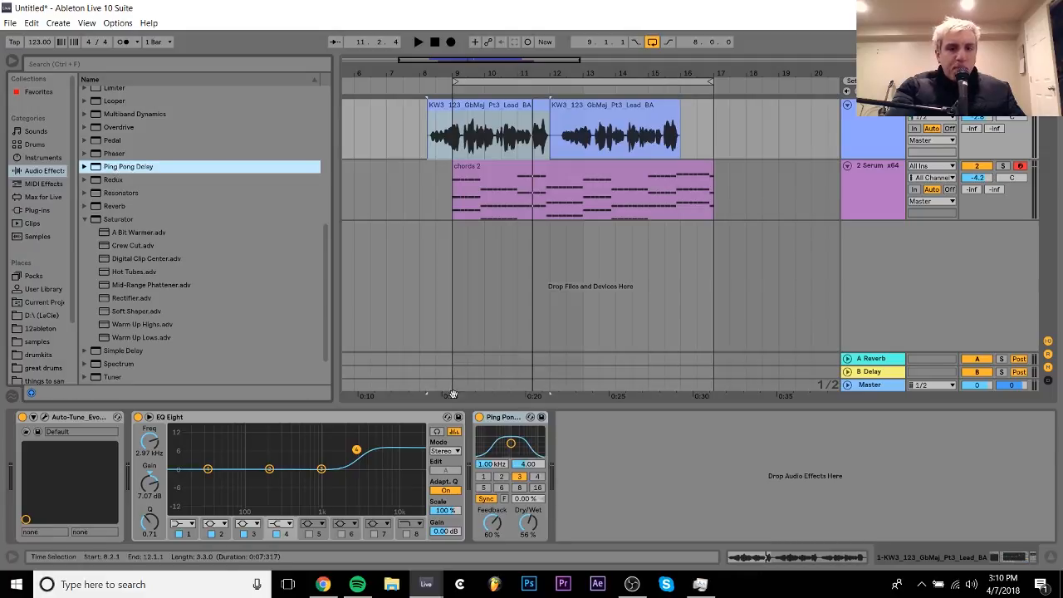
click(538, 478)
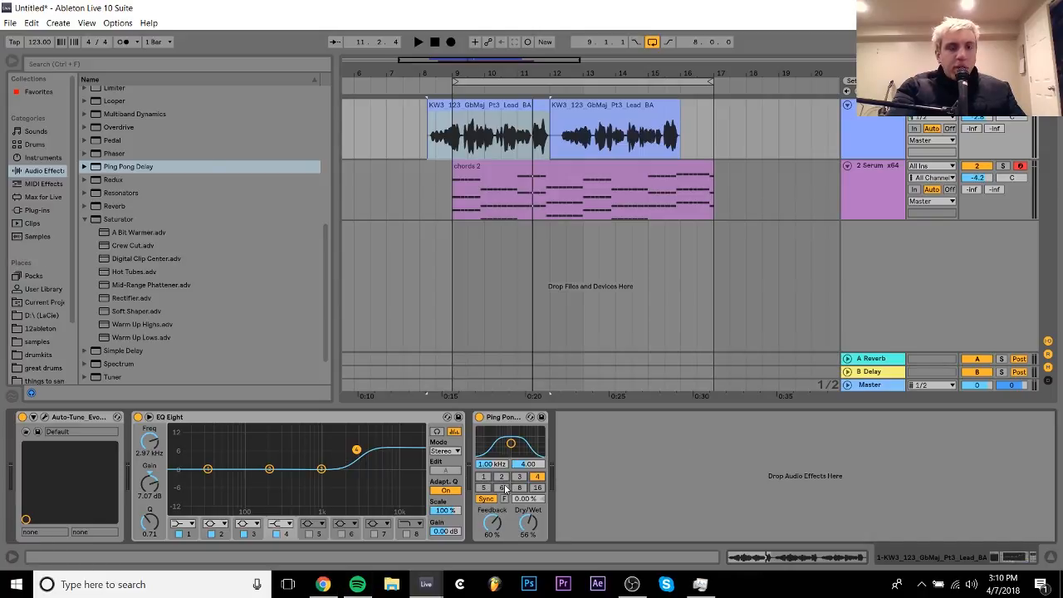
- Bypass Ping Pong Delay, play the vocal without it, and turn the delay back on
click(480, 418)
key(space)
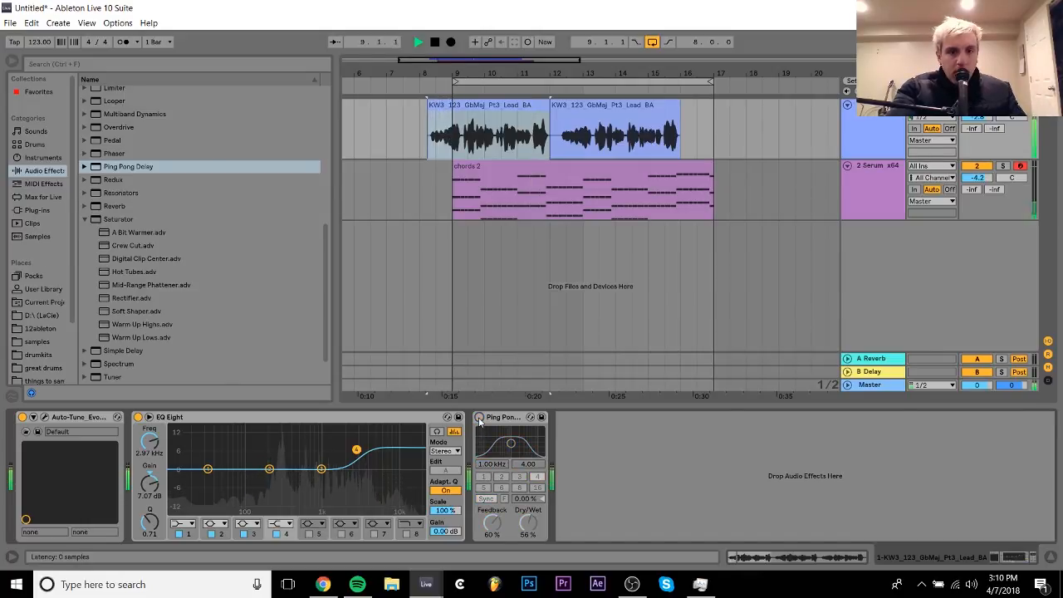
key(space)
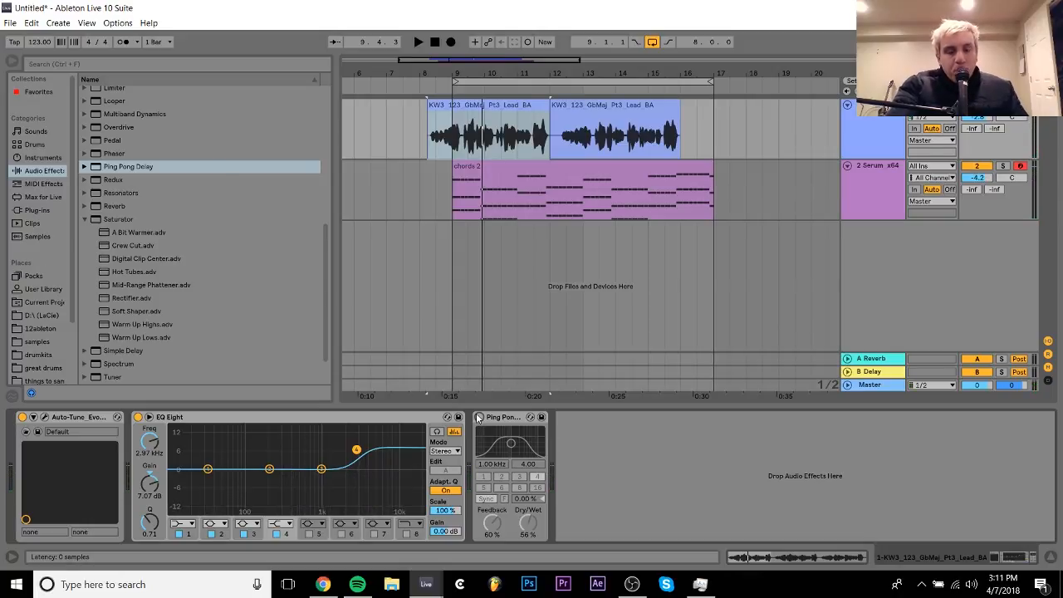
click(479, 417)
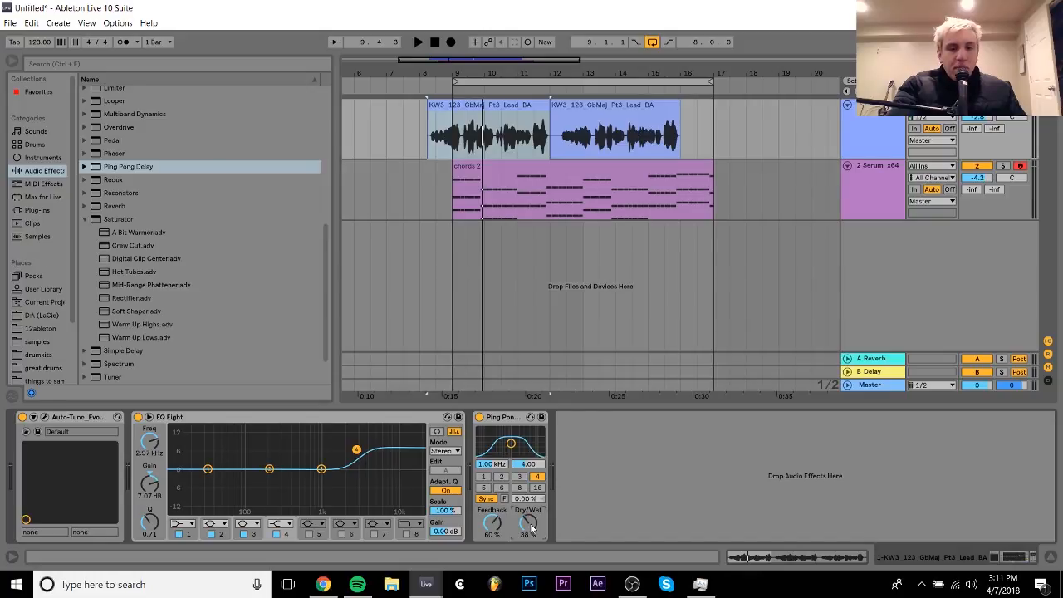
- Set Ping Pong Delay's Feedback to 26% and Dry/Wet to 17% while auditioning the vocal
key(space)
drag(492, 524, 532, 533)
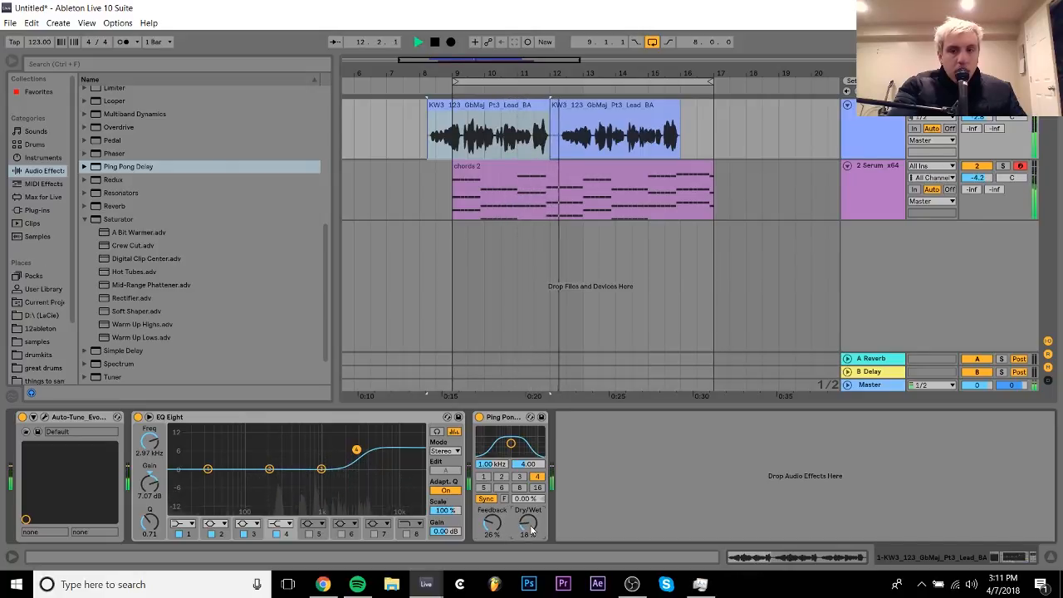
key(space)
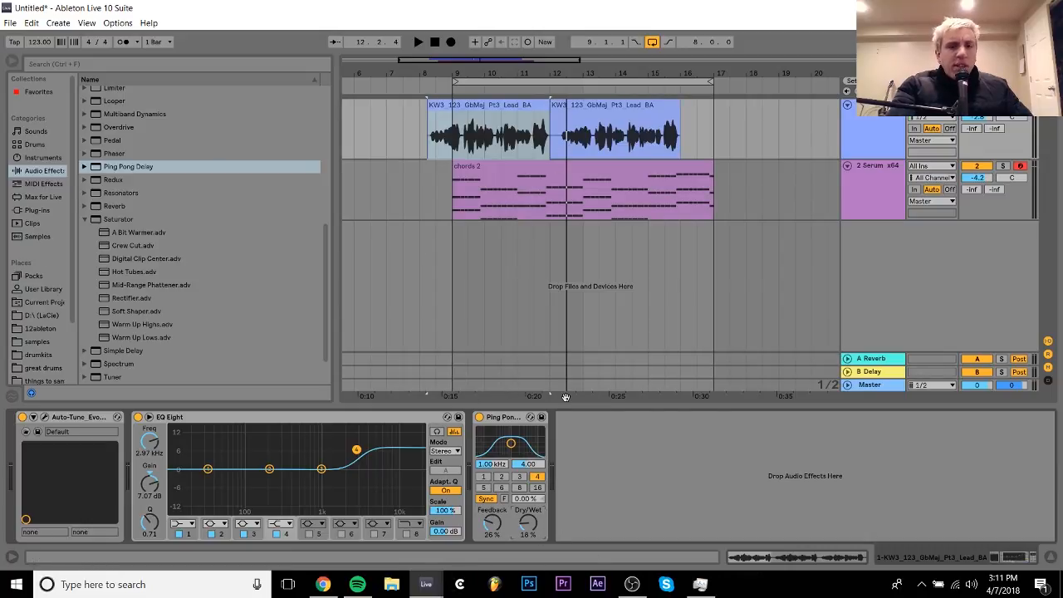
key(space)
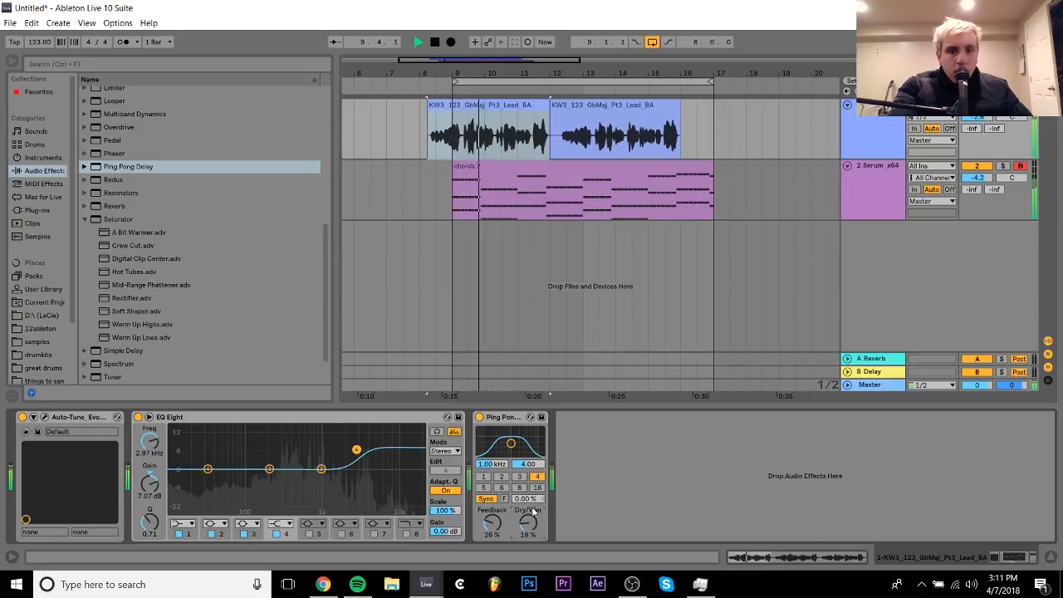
drag(532, 524, 532, 525)
key(space)
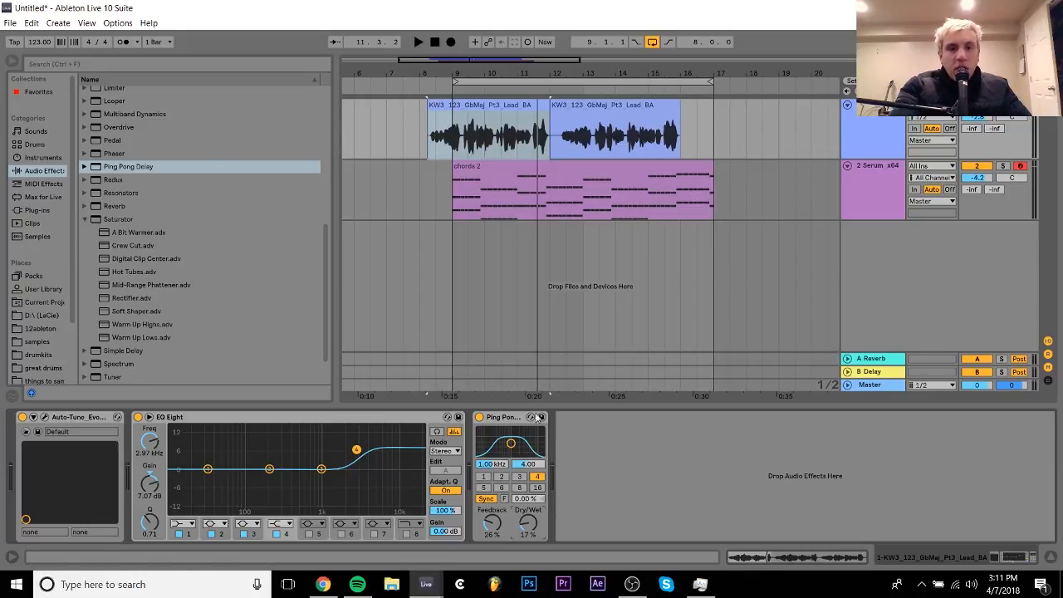
- Add the Reverb audio effect after Ping Pong Delay on the vocal track and set its Global Quality to High
click(827, 204)
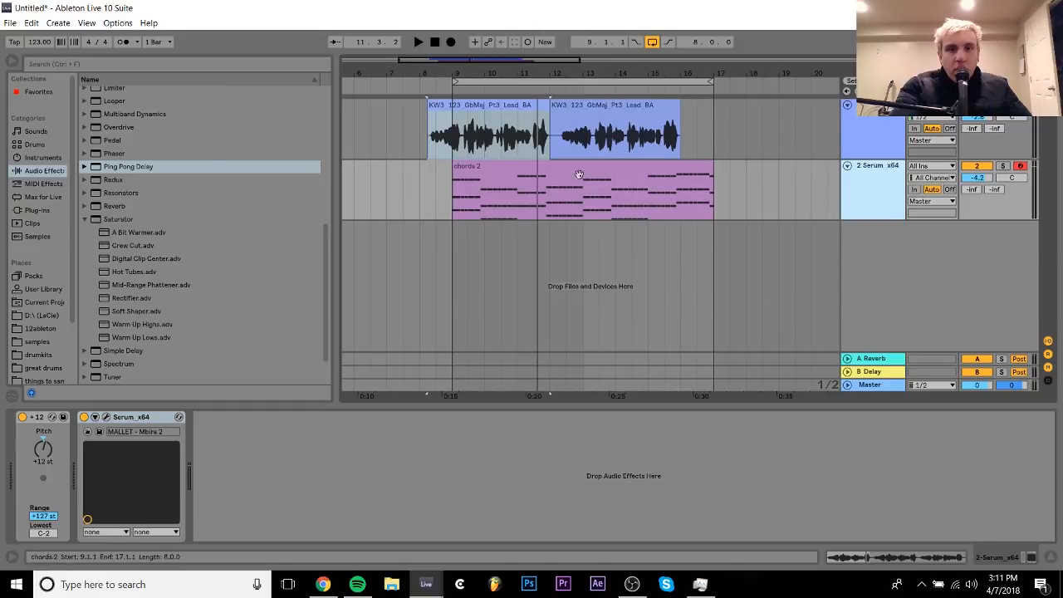
click(534, 106)
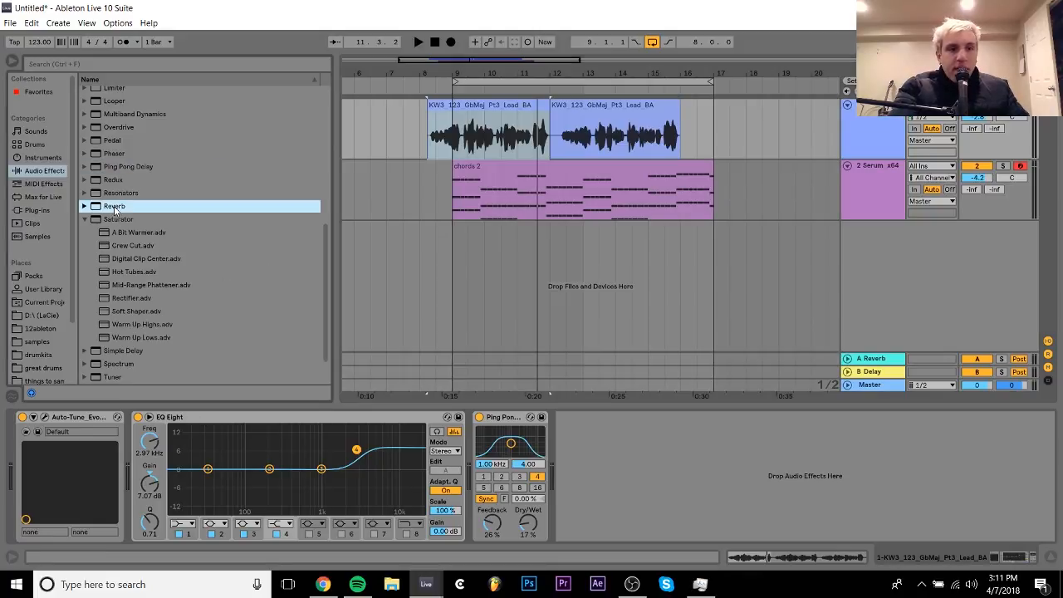
drag(114, 207, 595, 455)
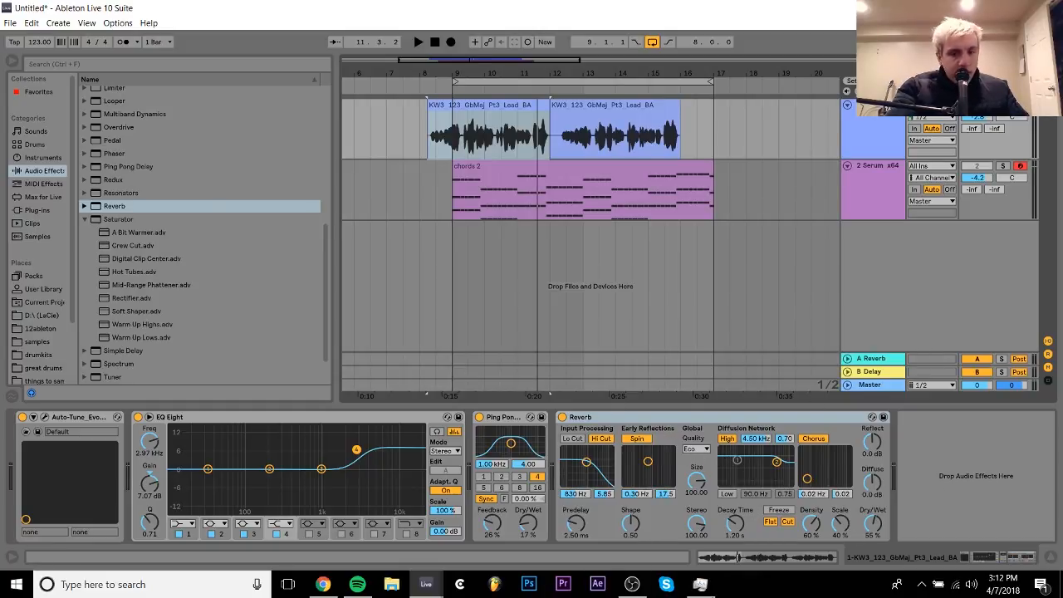
click(698, 449)
click(695, 481)
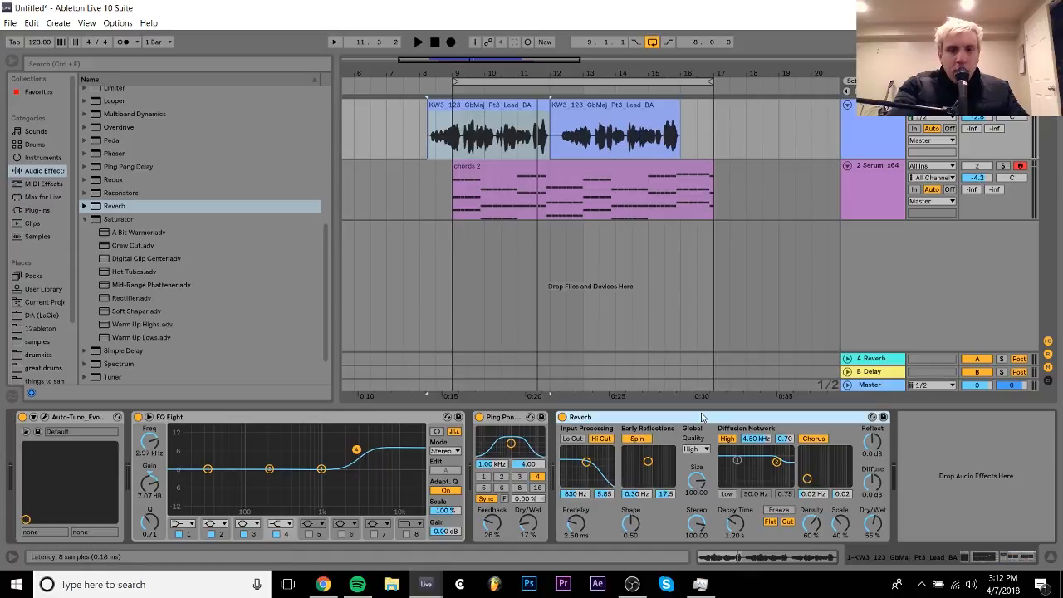
- Set Reverb's Decay Time to 2.30 s and Dry/Wet to 20% while auditioning the vocal
drag(873, 523, 872, 549)
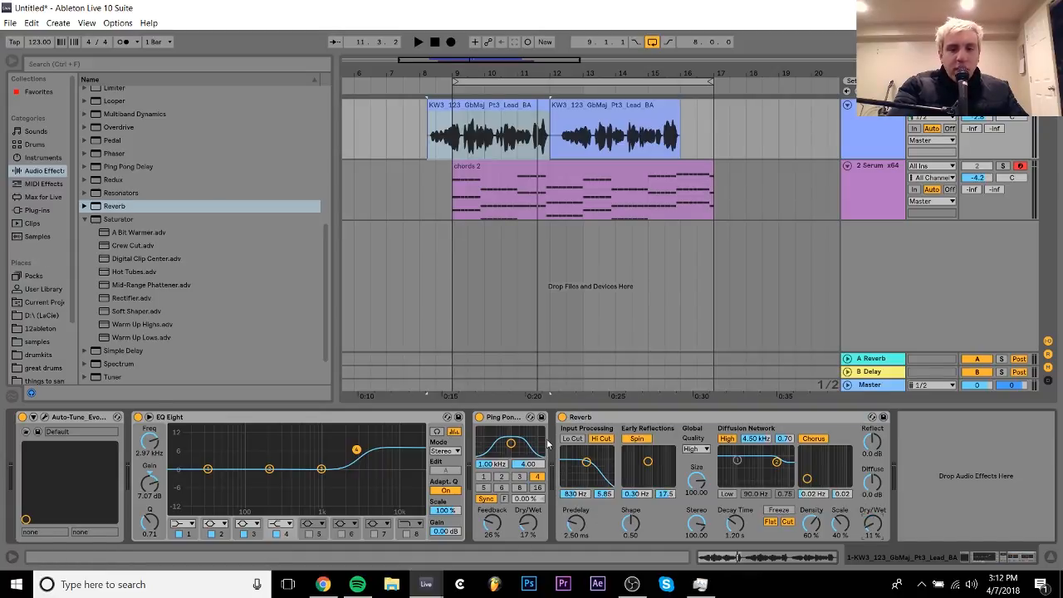
click(869, 530)
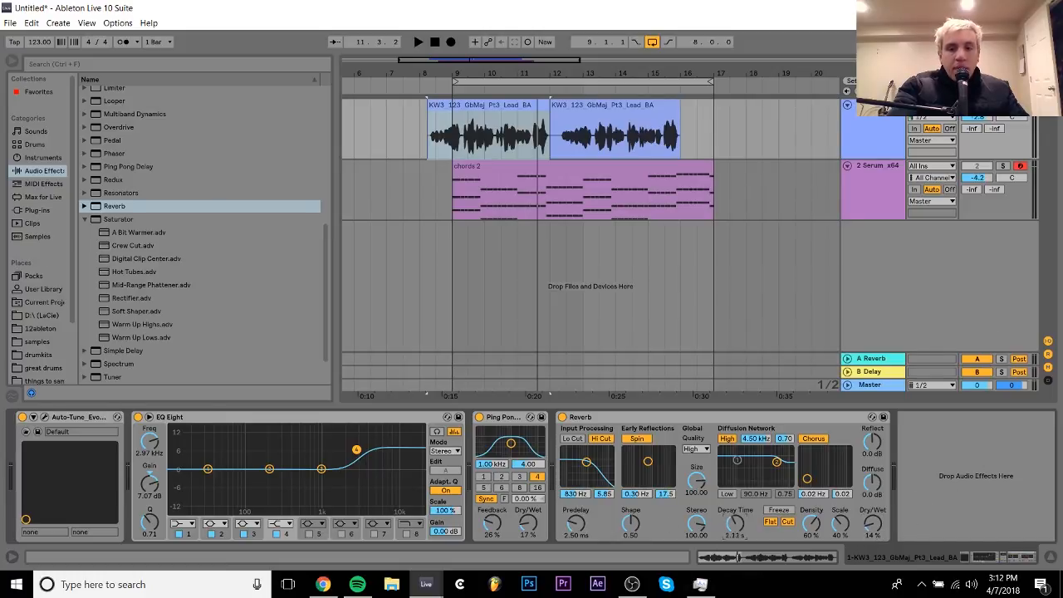
key(space)
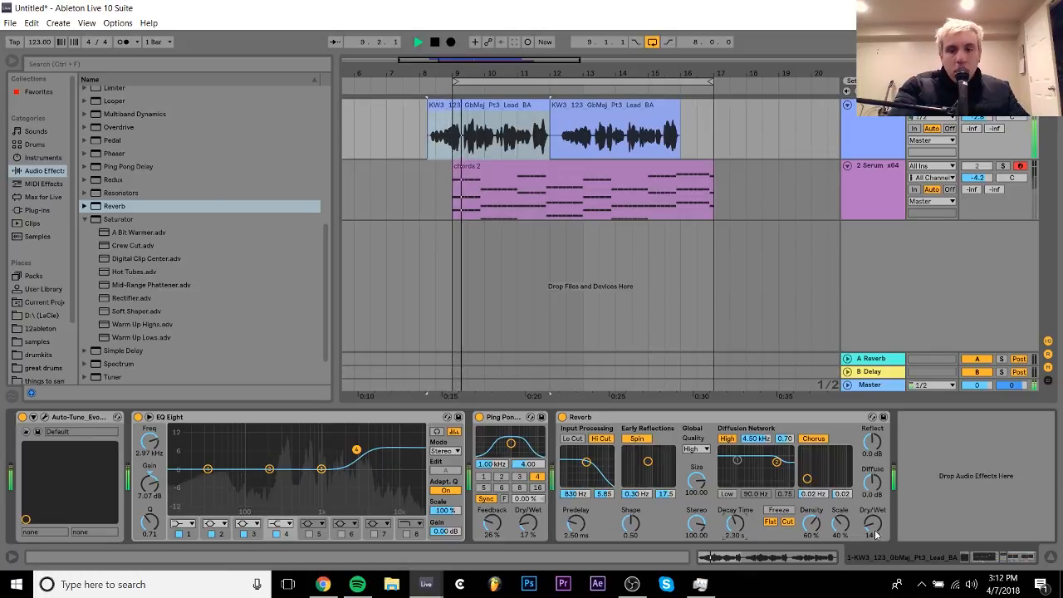
drag(874, 527, 874, 524)
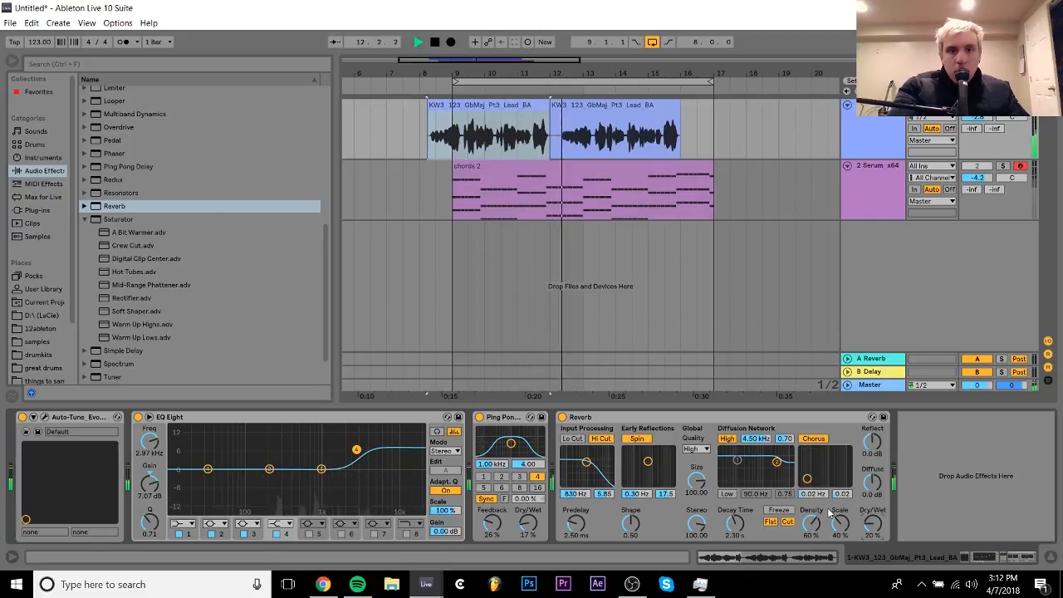
key(space)
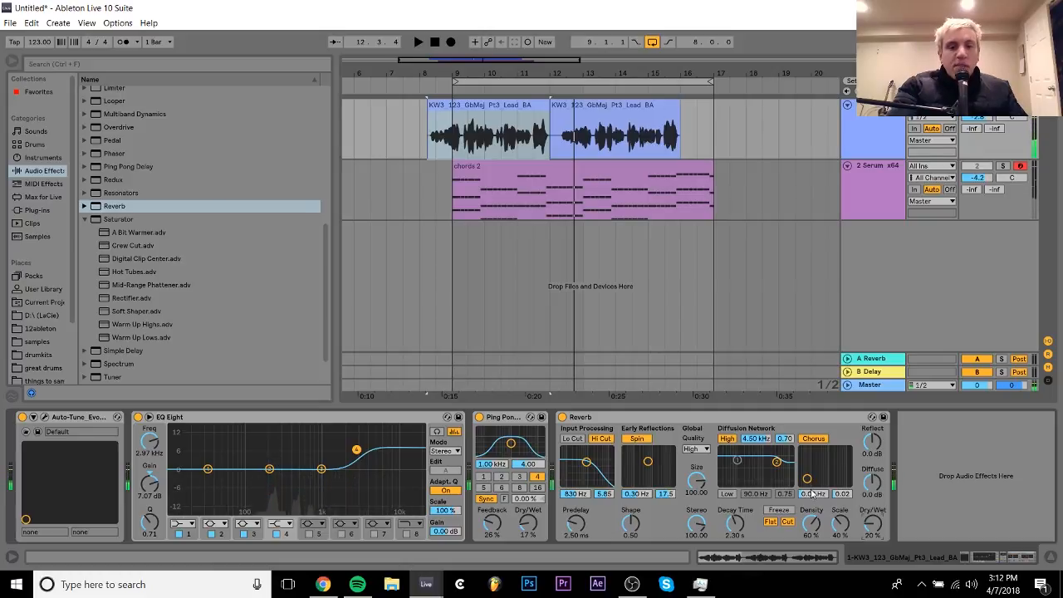
click(615, 418)
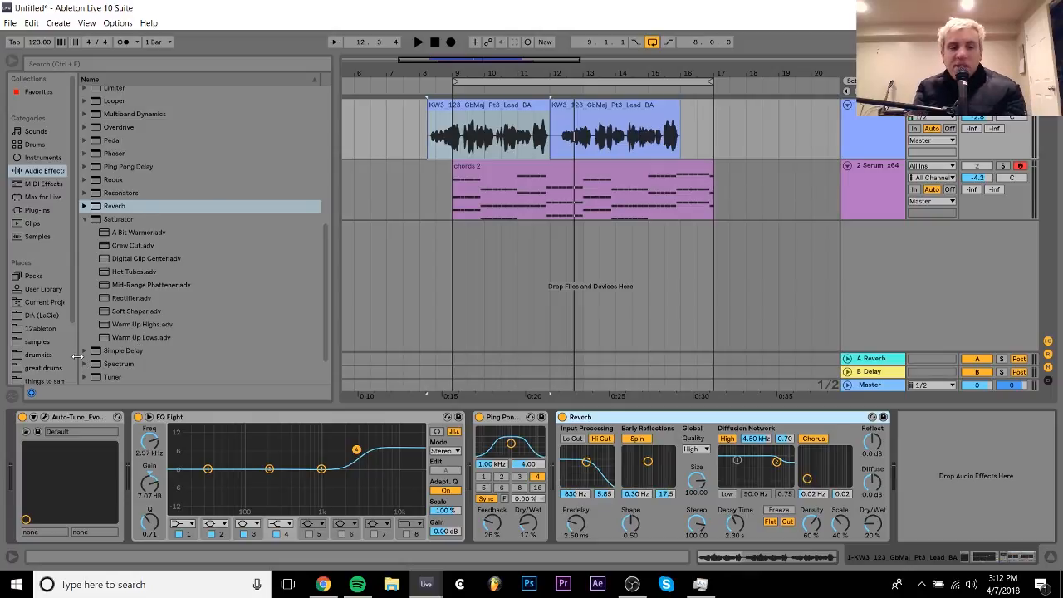
- Select the vocal track and play the vocal through its full effects chain
drag(329, 313, 364, 42)
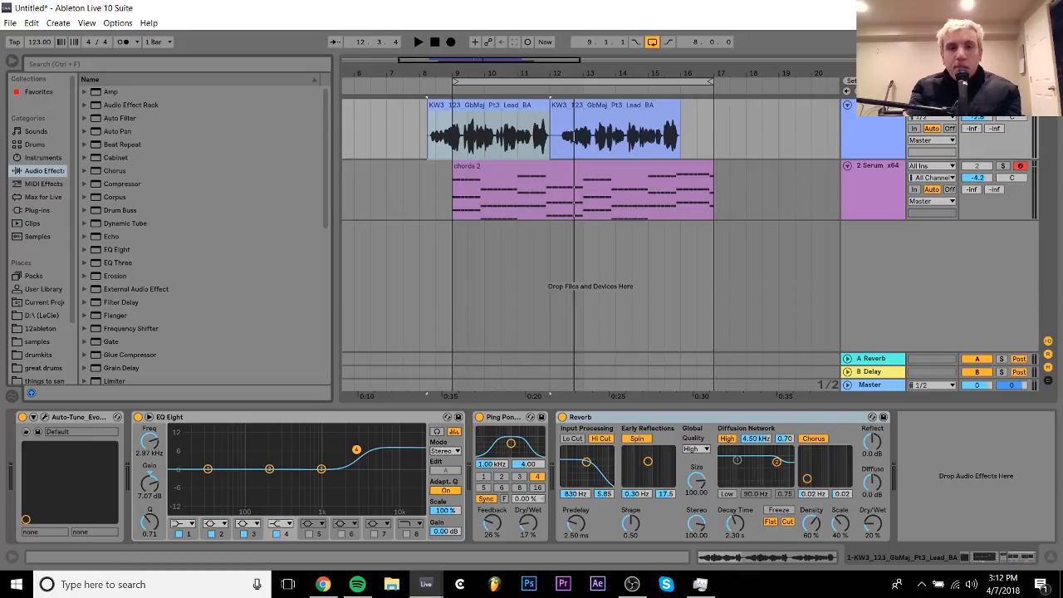
click(872, 123)
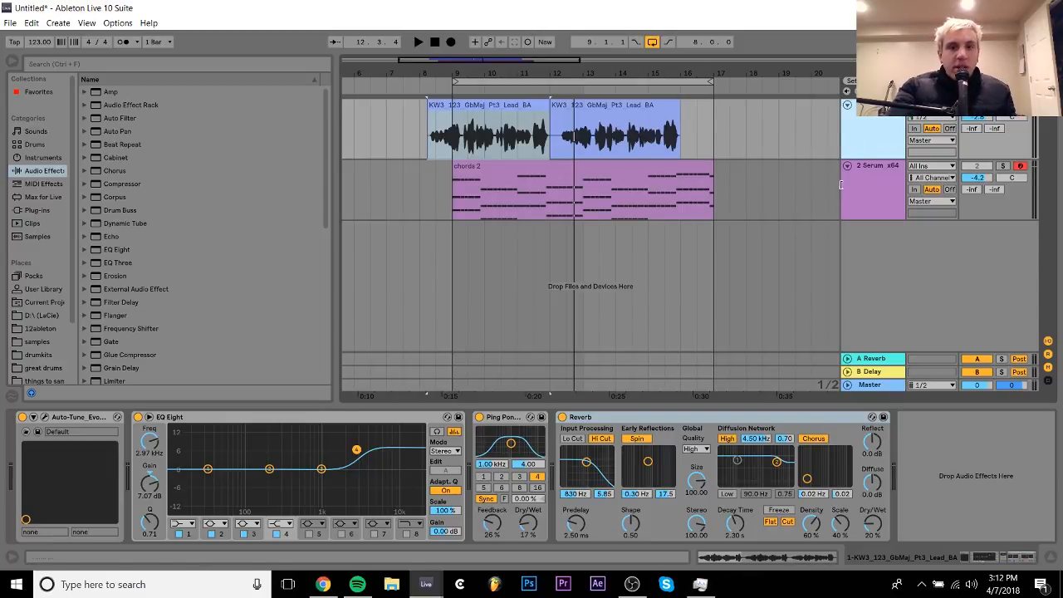
key(space)
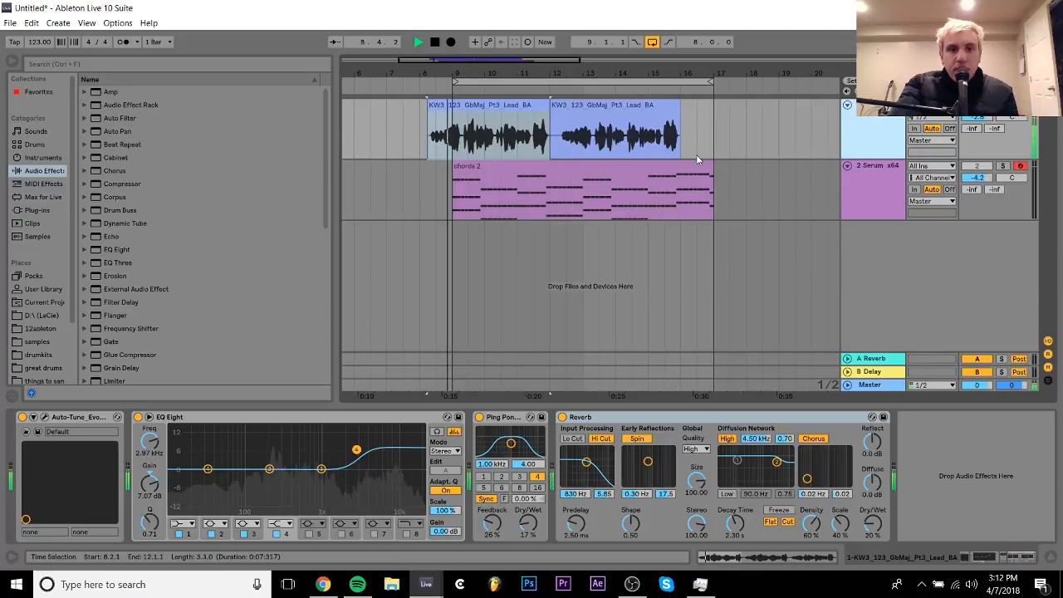
key(space)
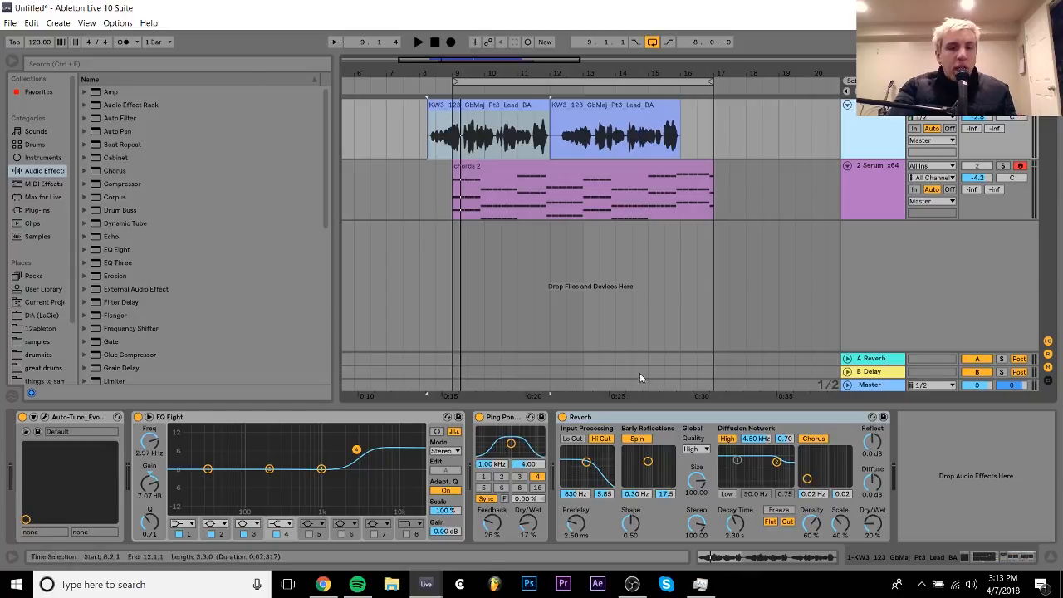
- Group the vocal track's four effects into an Audio Effect Rack, and briefly bypass the rack to hear the dry vocal
click(631, 426)
key(ctrl+g)
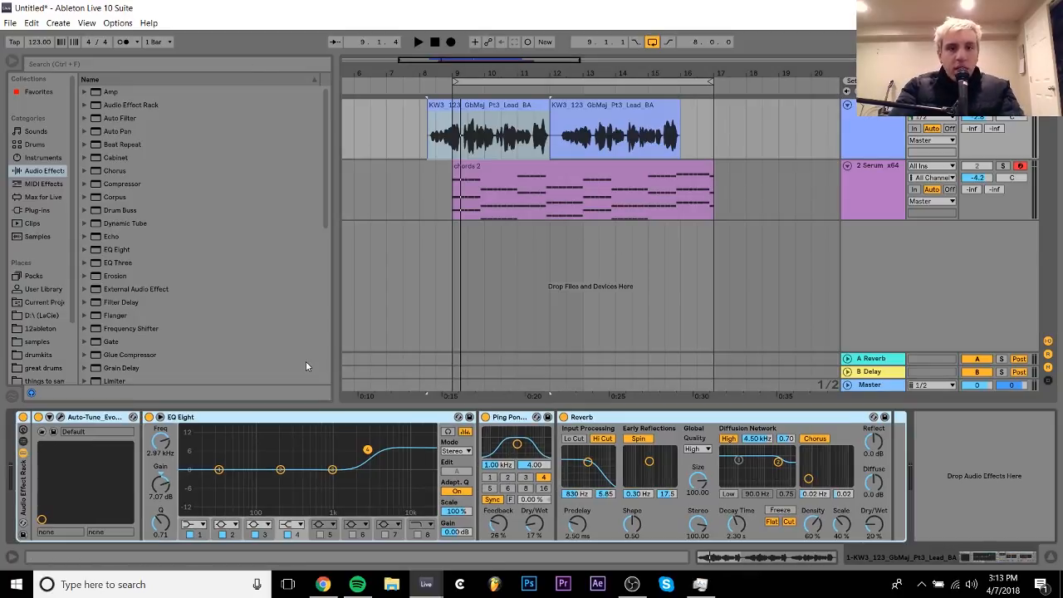
click(23, 420)
key(space)
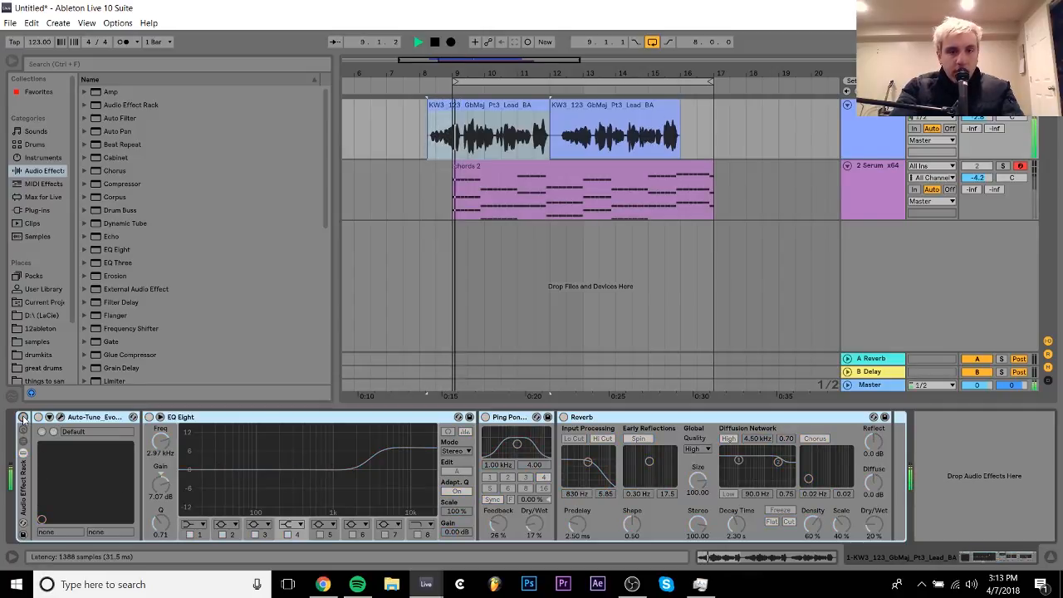
key(space)
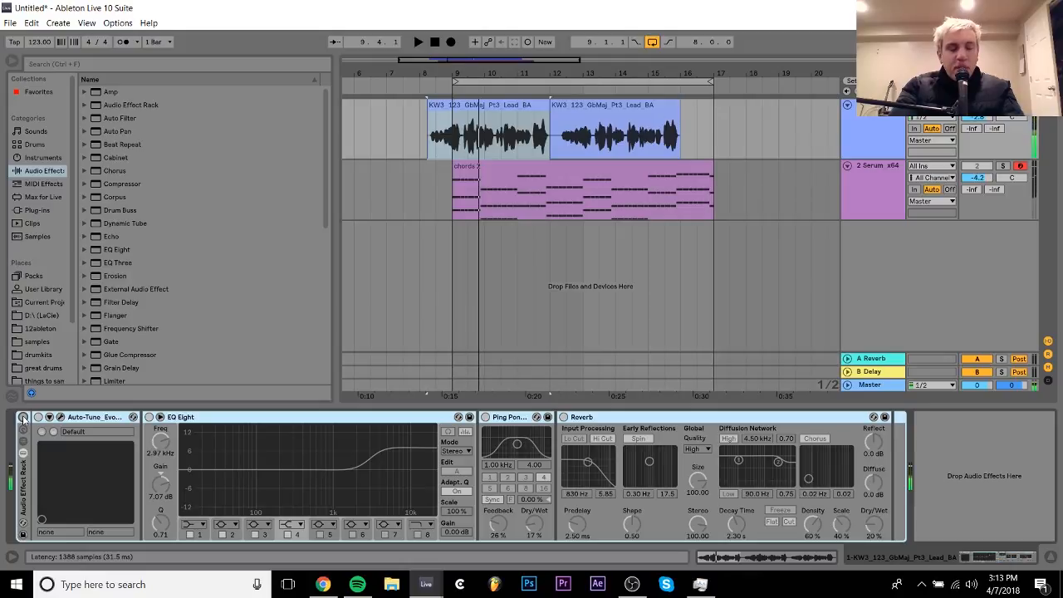
click(22, 420)
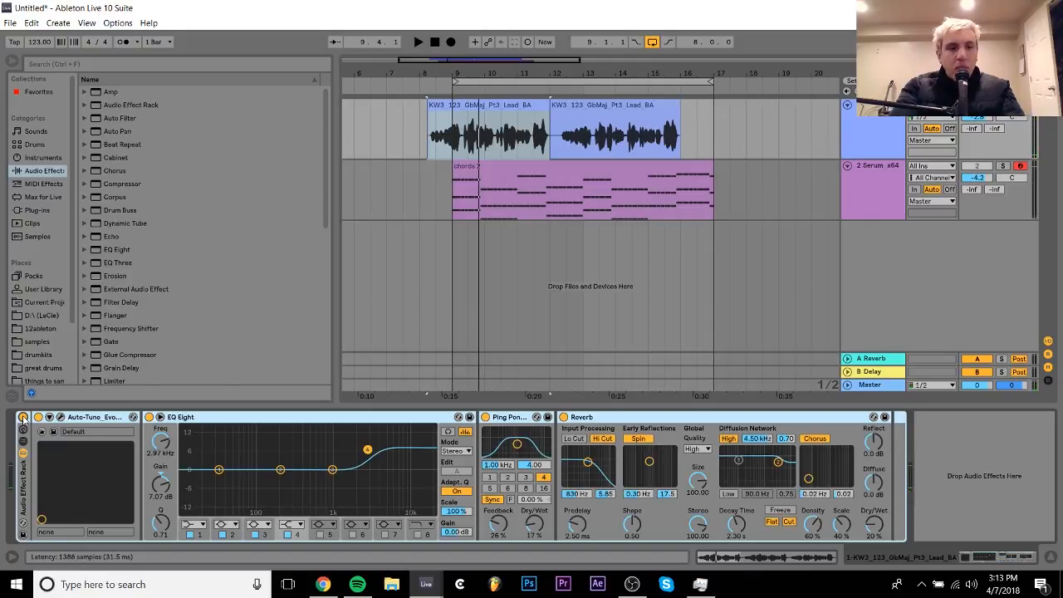
- Play the processed vocal and set the vocal track's volume to -2.9 dB
key(space)
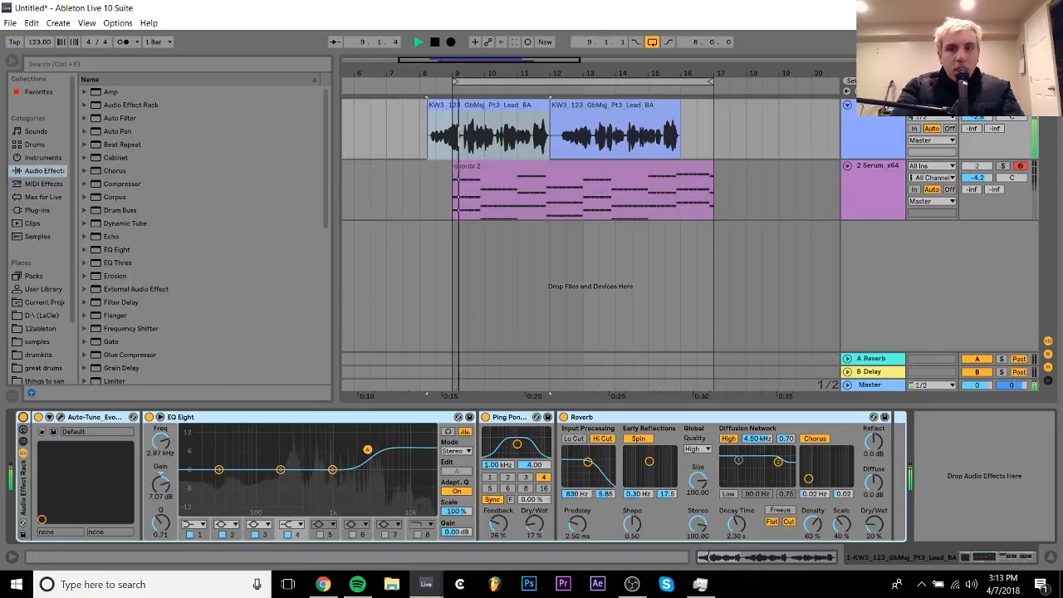
drag(968, 119, 969, 125)
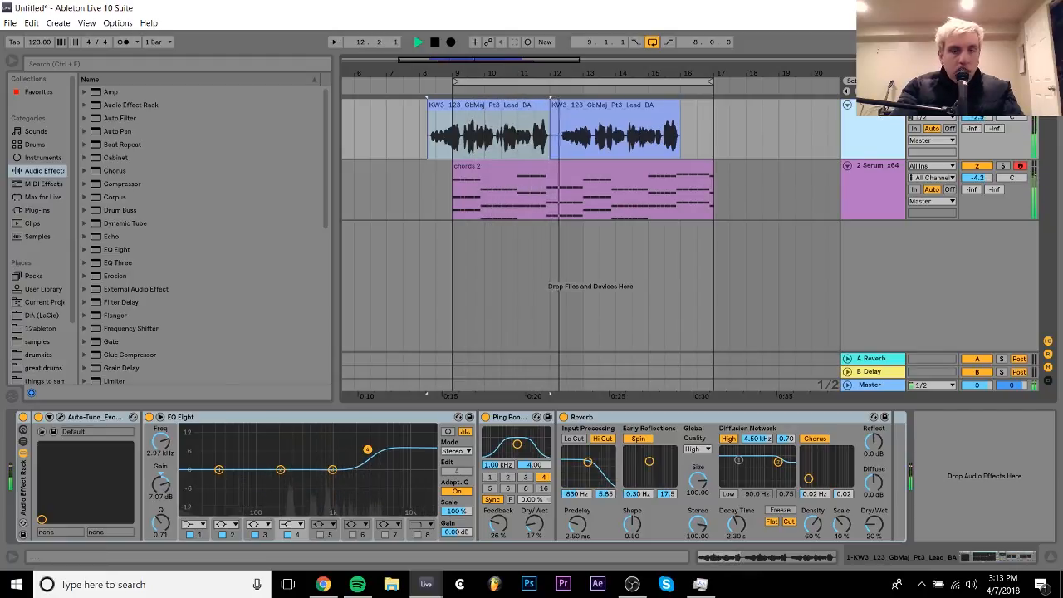
key(space)
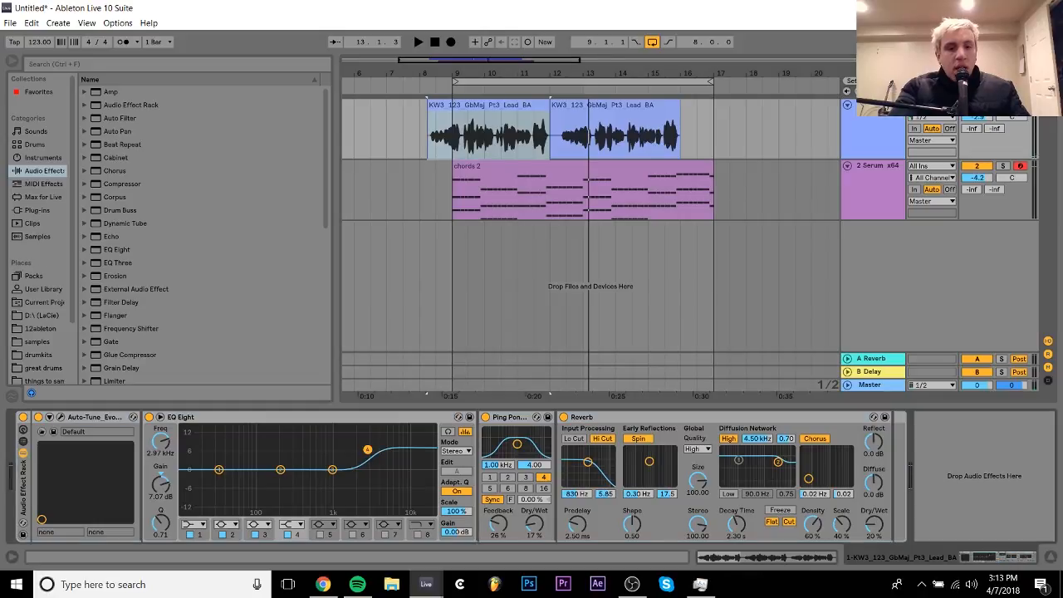
- Move EQ Eight's high-shelf band 4 to 3.59 kHz with a gain of 7.38 dB
drag(367, 450, 374, 449)
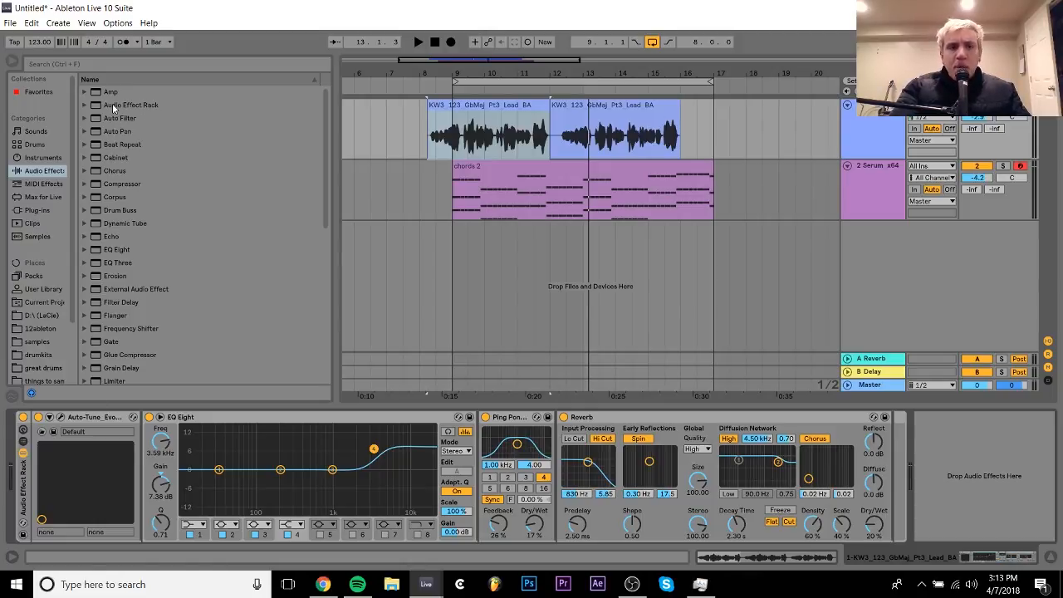
- Add an empty Audio Effect Rack after Reverb on the vocal track, and ungroup the existing rack holding the four effects
drag(113, 103, 956, 478)
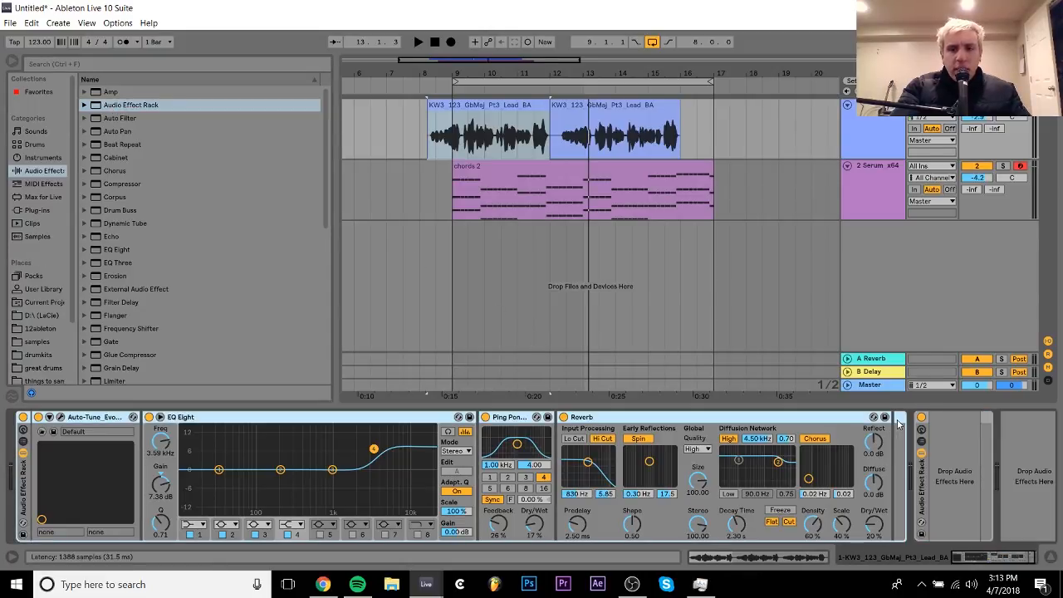
right_click(899, 422)
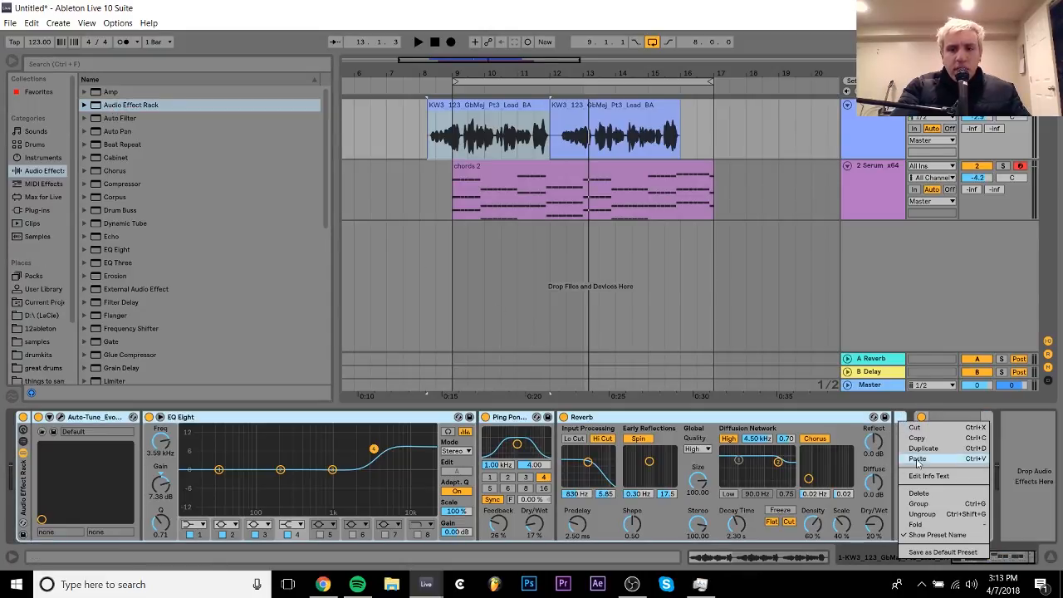
click(921, 504)
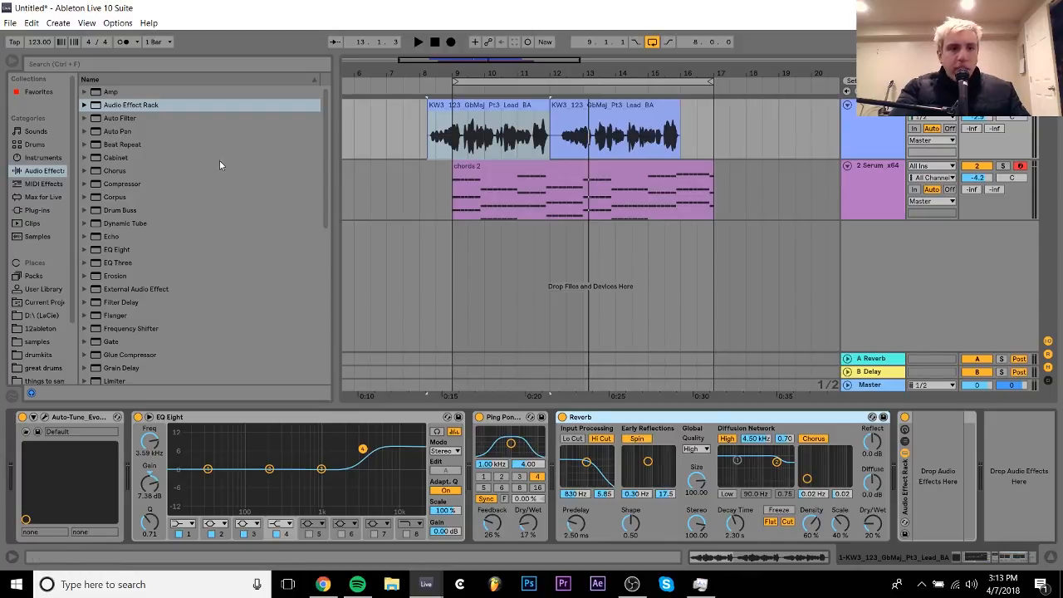
- Create two chains in the empty Audio Effect Rack, panning the first to 50L and the second to 50R
click(905, 441)
click(966, 557)
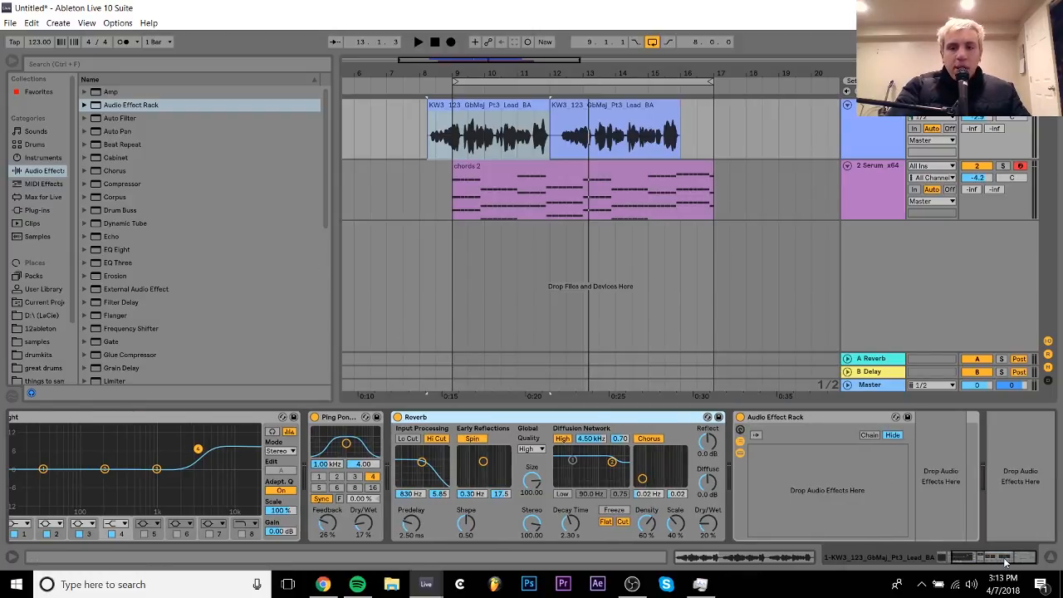
right_click(828, 471)
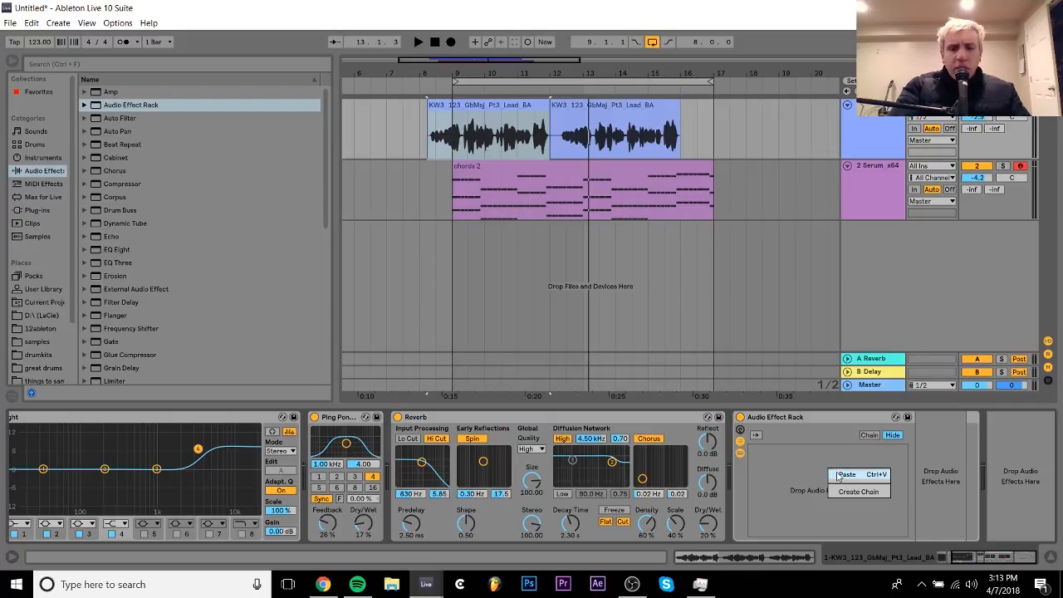
click(833, 491)
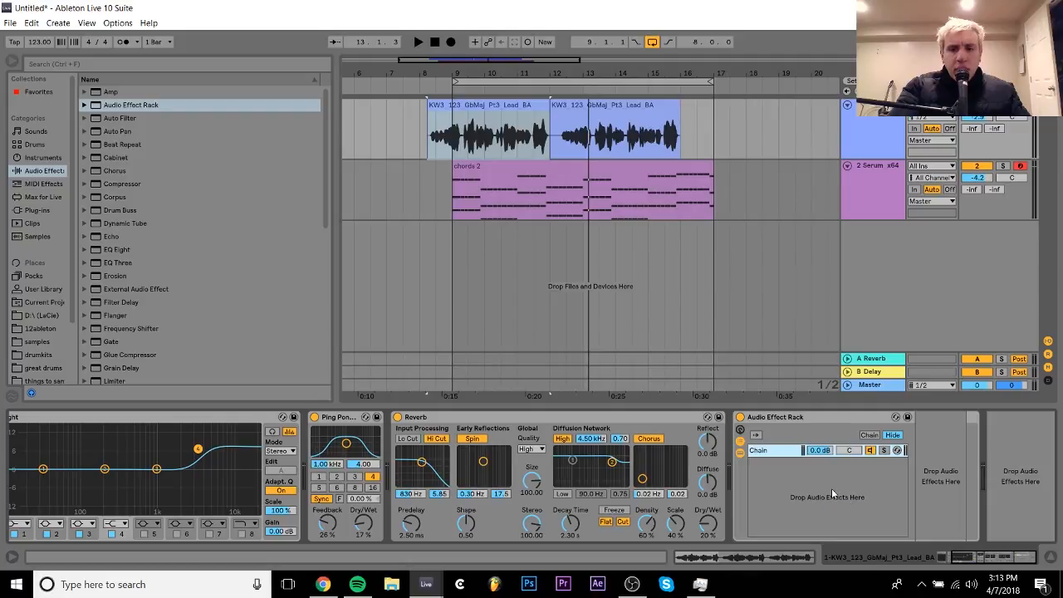
right_click(831, 489)
click(851, 512)
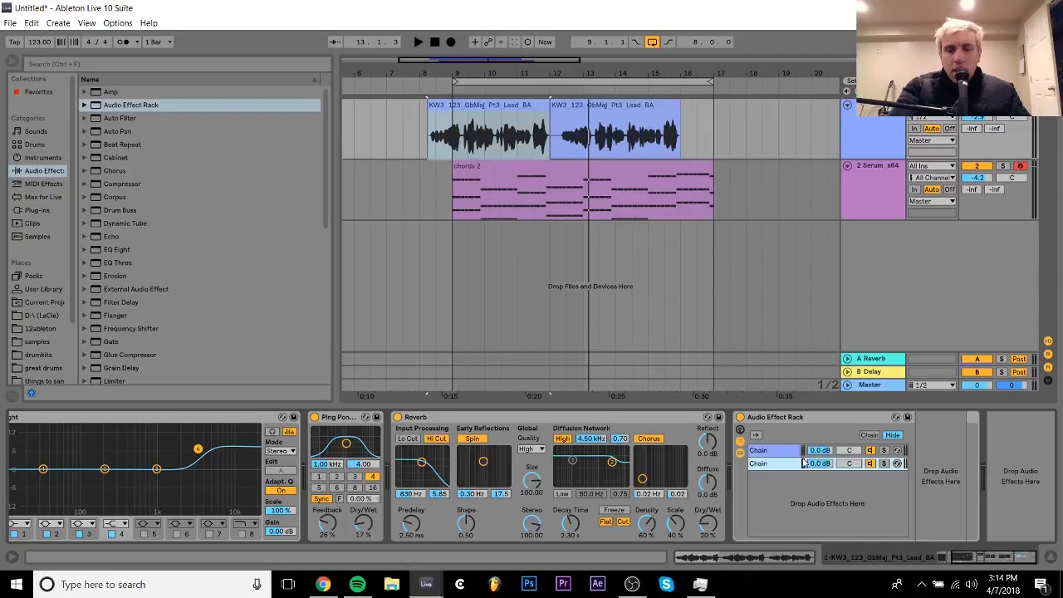
click(848, 451)
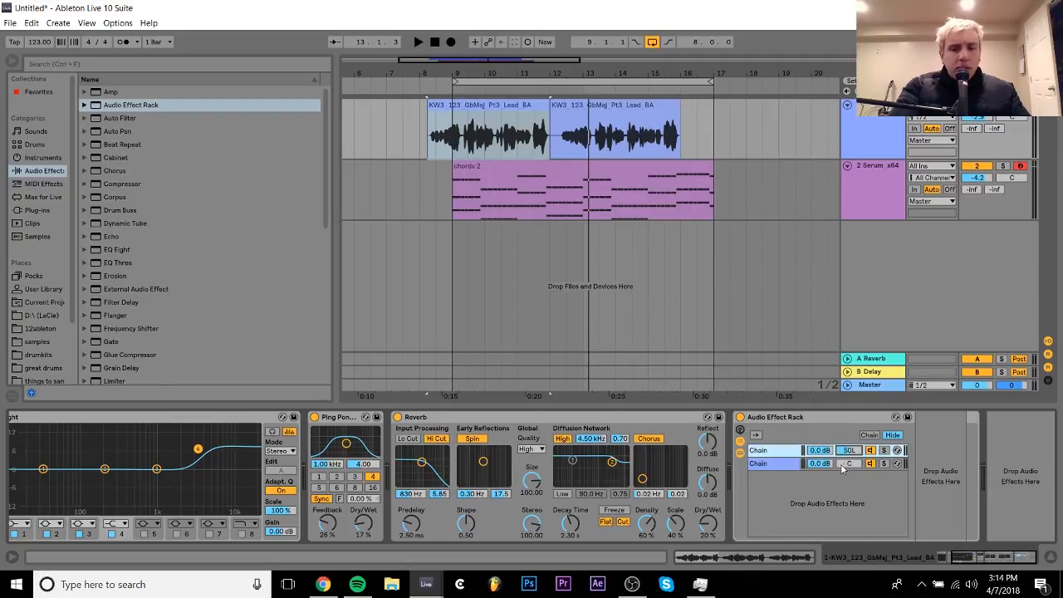
drag(847, 464, 846, 420)
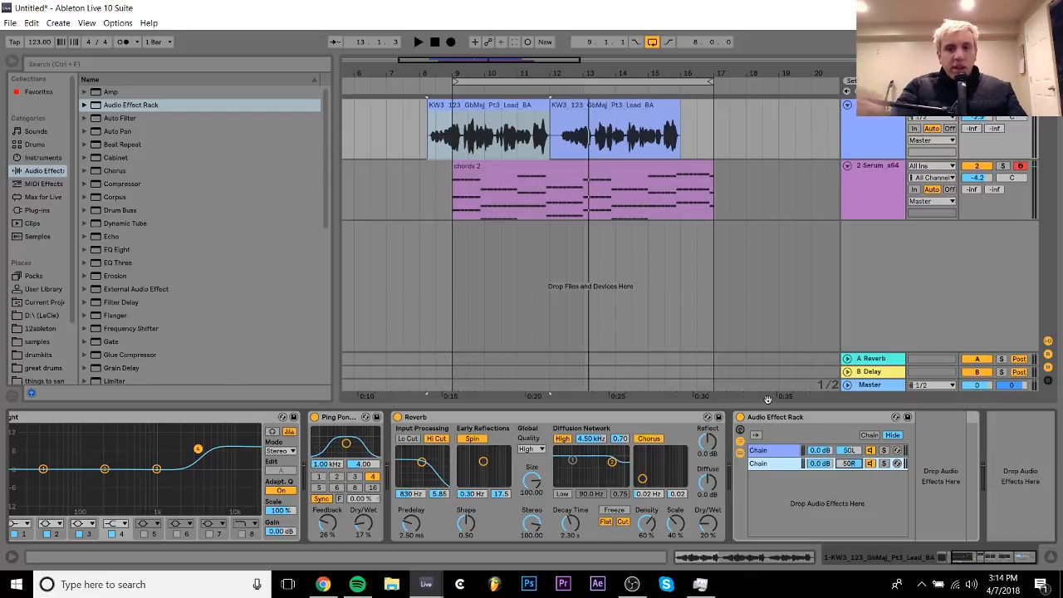
- Add a Simple Delay to the rack's chain panned 50R
shift+click(777, 470)
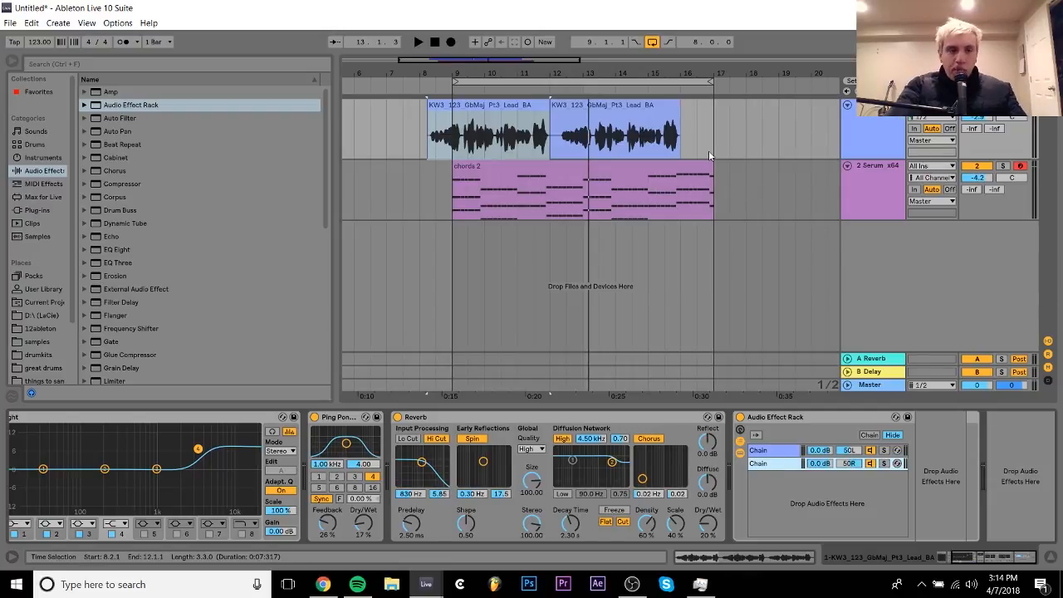
scroll(204, 290, down, 5)
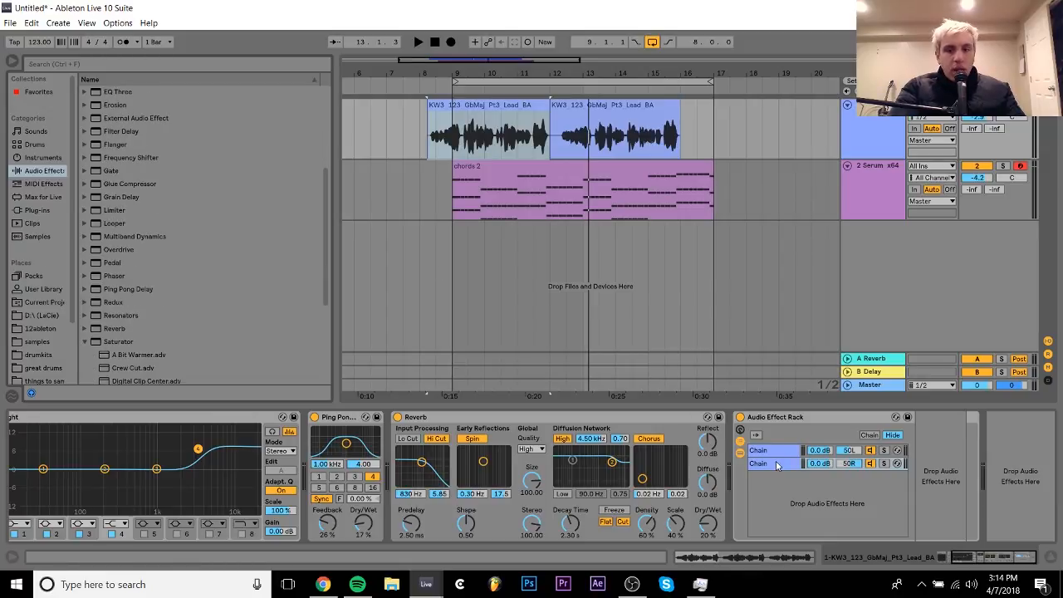
scroll(168, 261, down, 3)
click(82, 210)
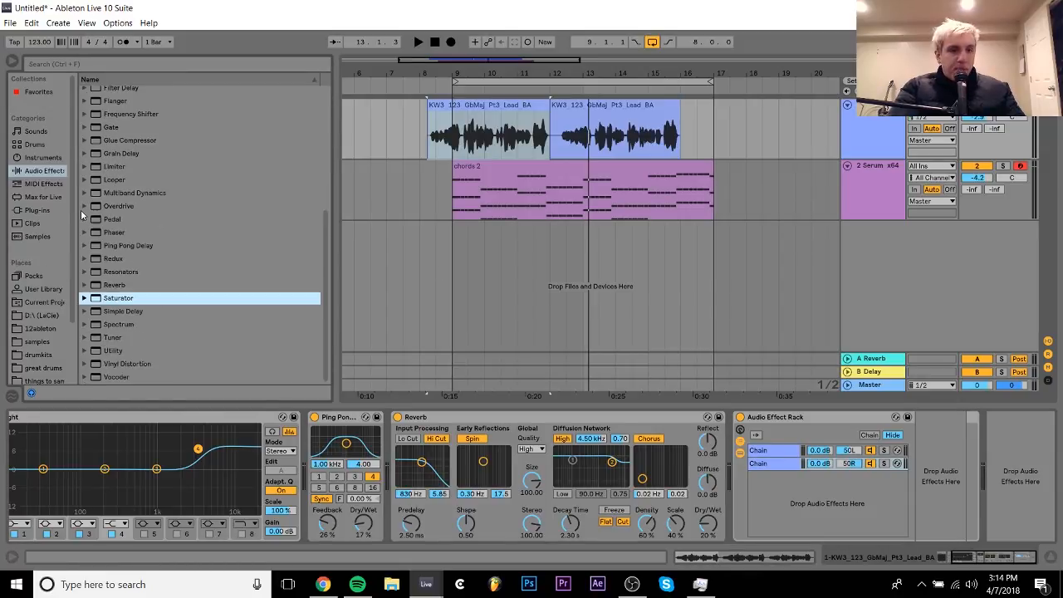
drag(128, 312, 770, 467)
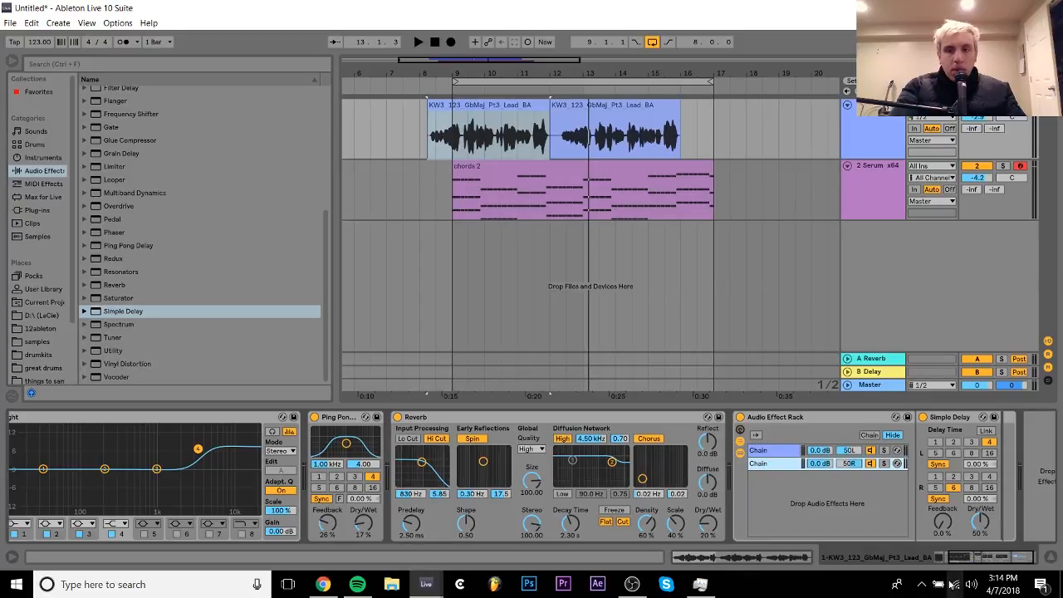
- Set Simple Delay's Dry/Wet to 100% and link its left and right delay times
click(999, 558)
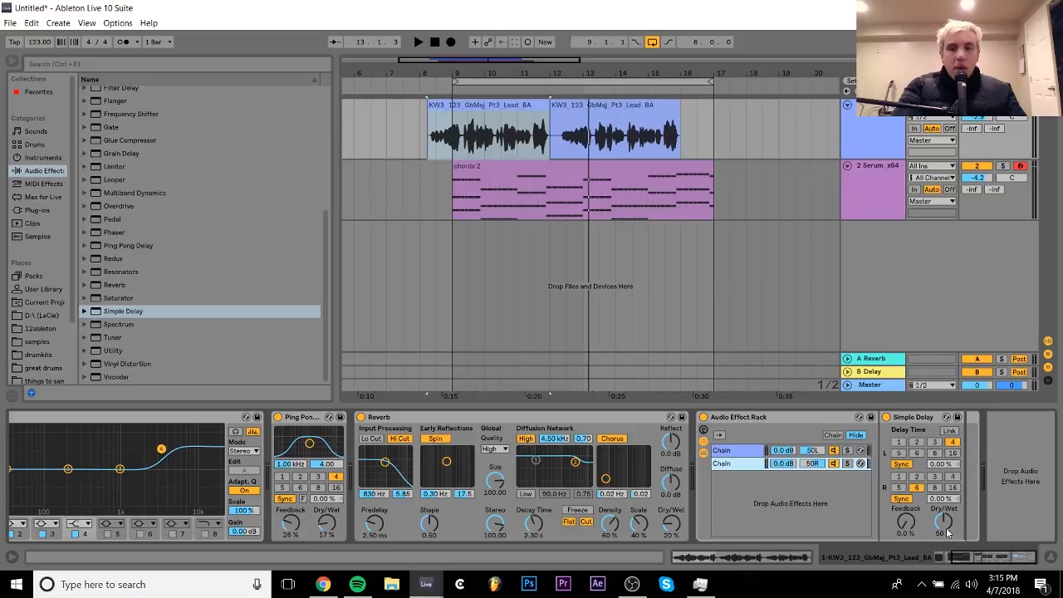
drag(946, 527, 946, 441)
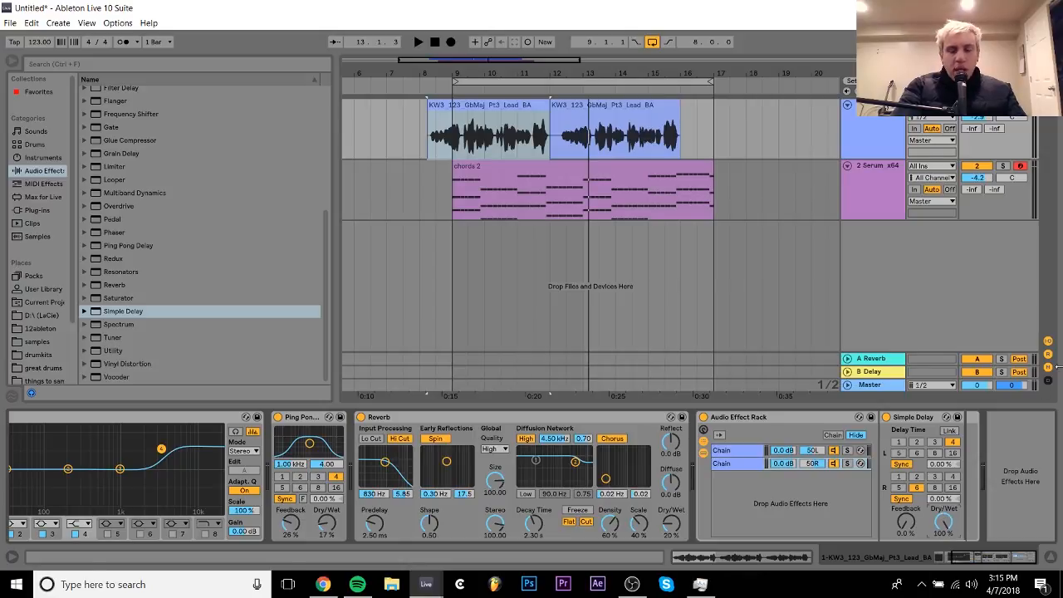
click(949, 432)
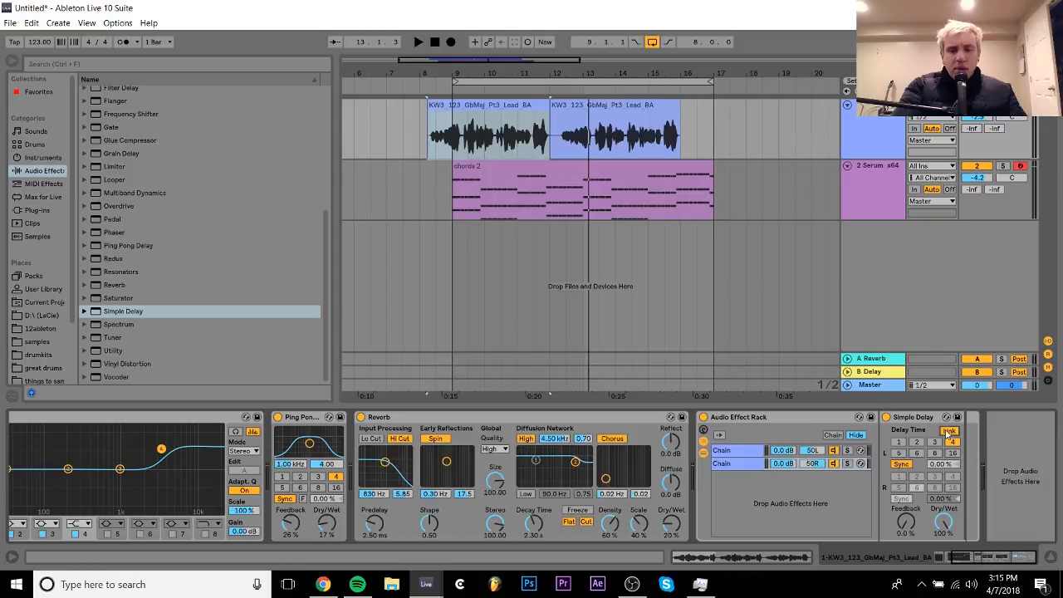
- Switch the second chain's Simple Delay from Sync to Time mode and set its delay time to 15 ms
click(743, 464)
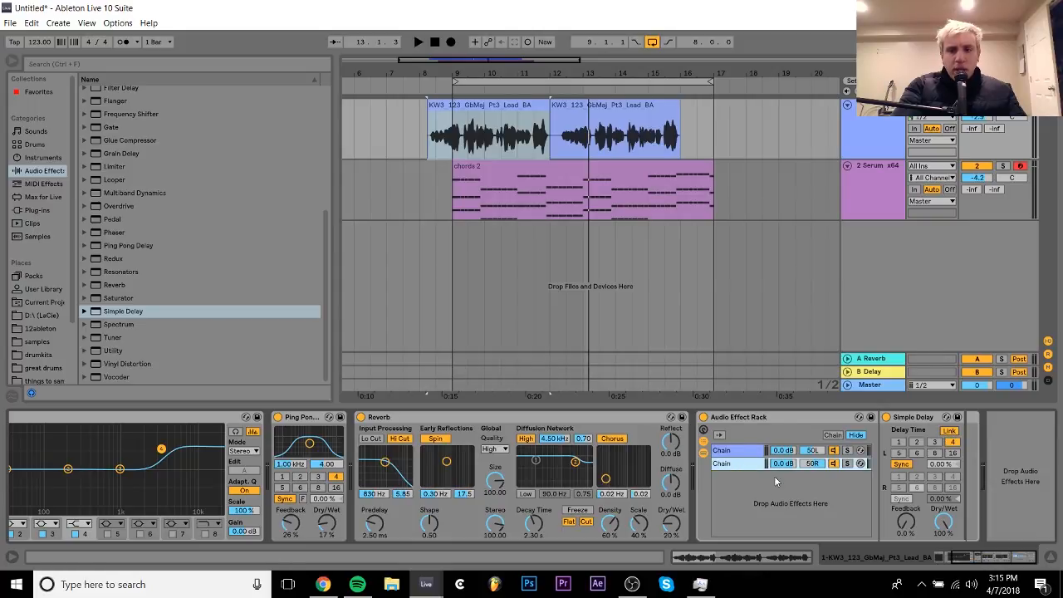
click(903, 464)
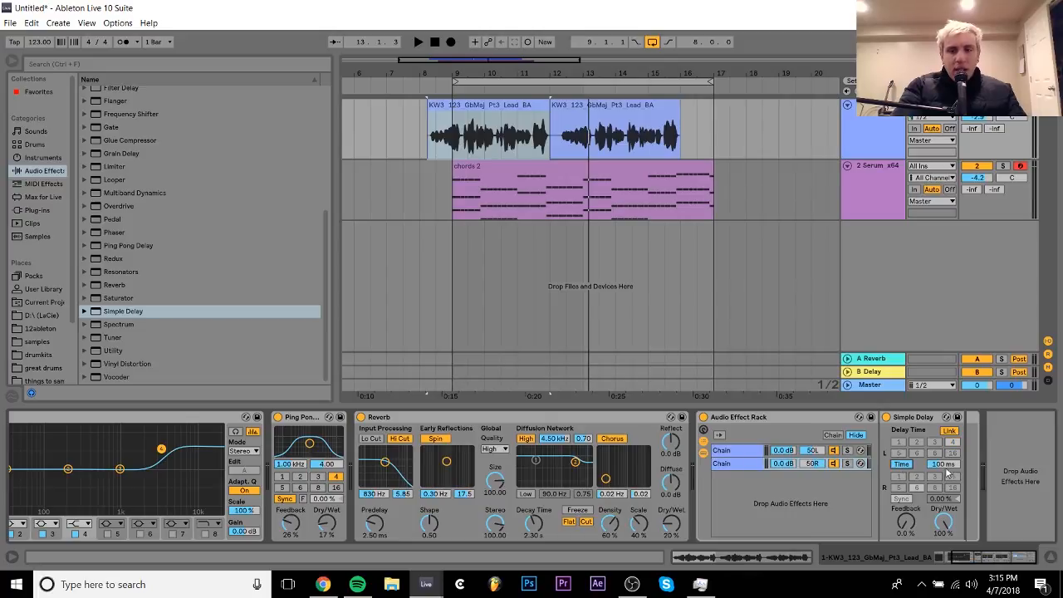
click(944, 465)
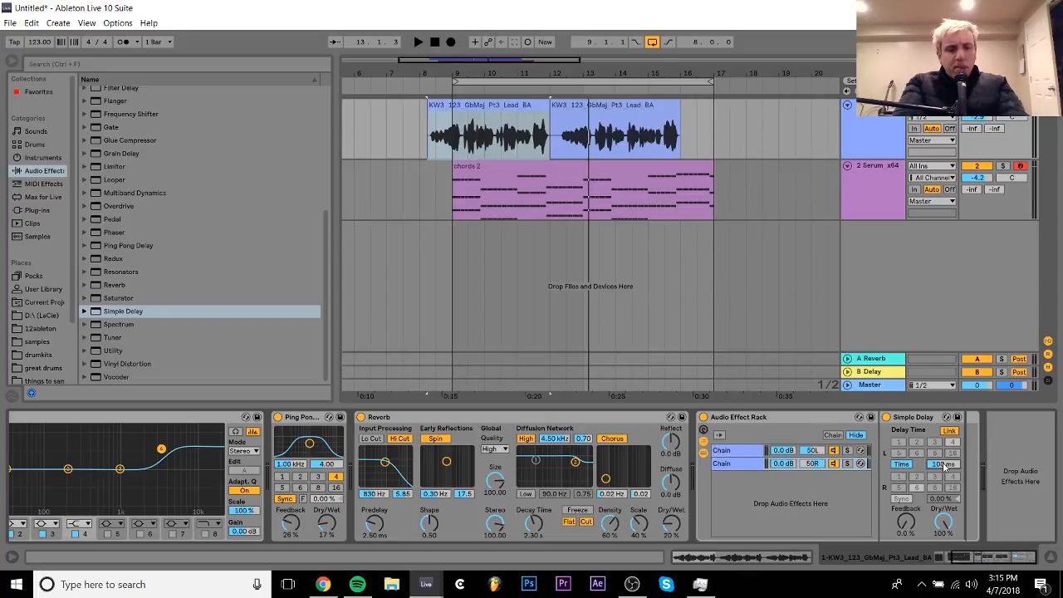
text(1)
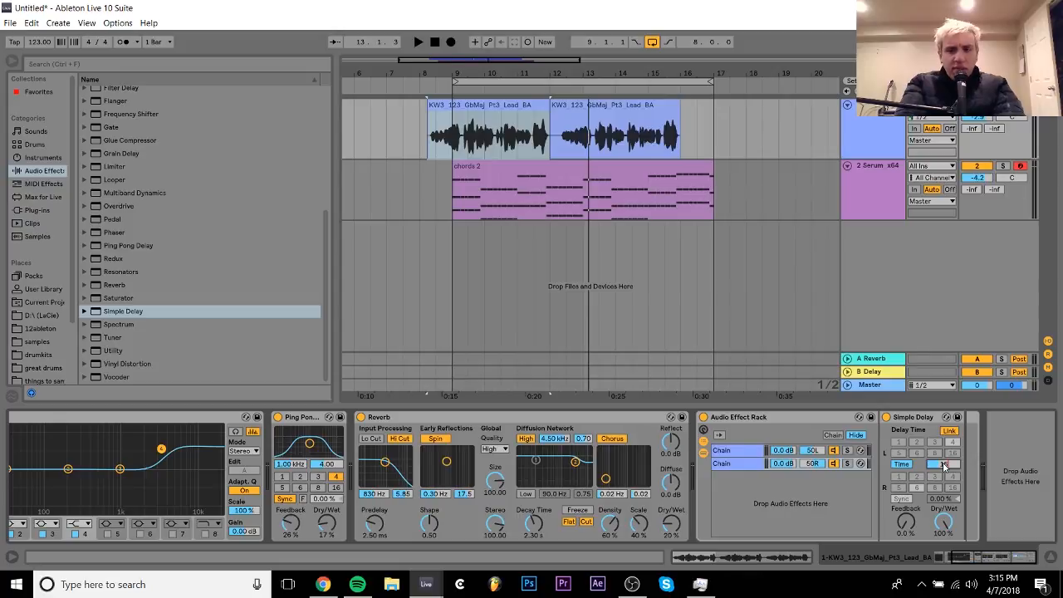
text(5)
key(Return)
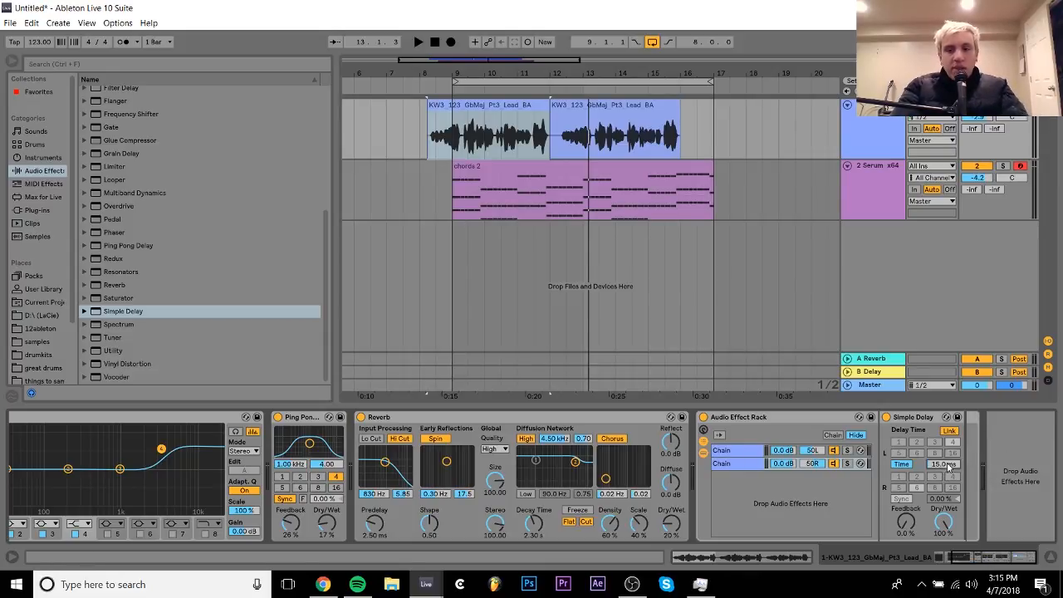
- Raise the Simple Delay time to 20.4 ms while playing the widened vocal
key(space)
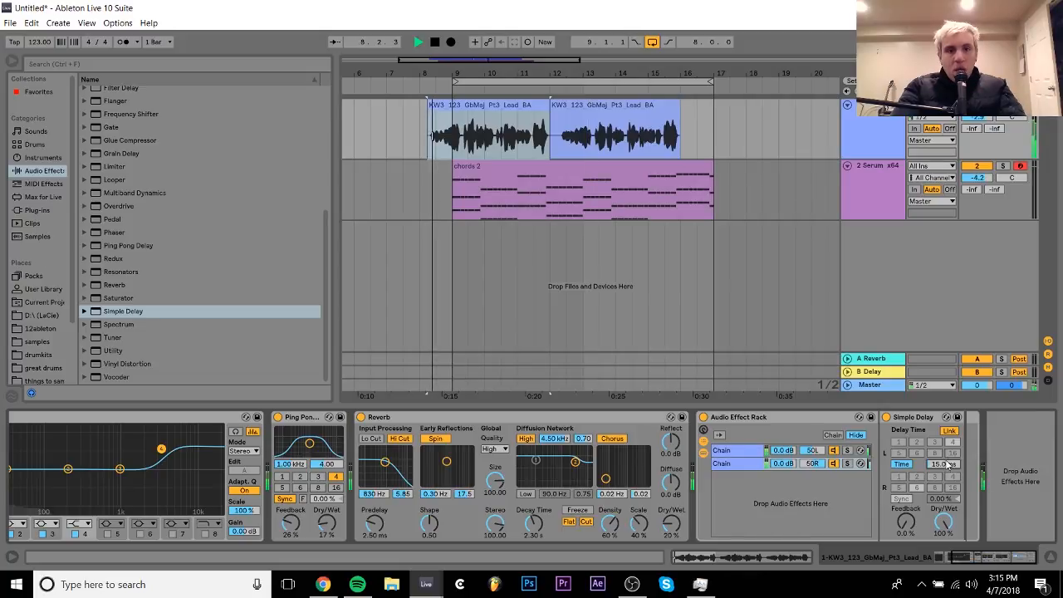
mouse_move(943, 462)
mouse_down()
mouse_move(943, 436)
mouse_move(941, 464)
mouse_up()
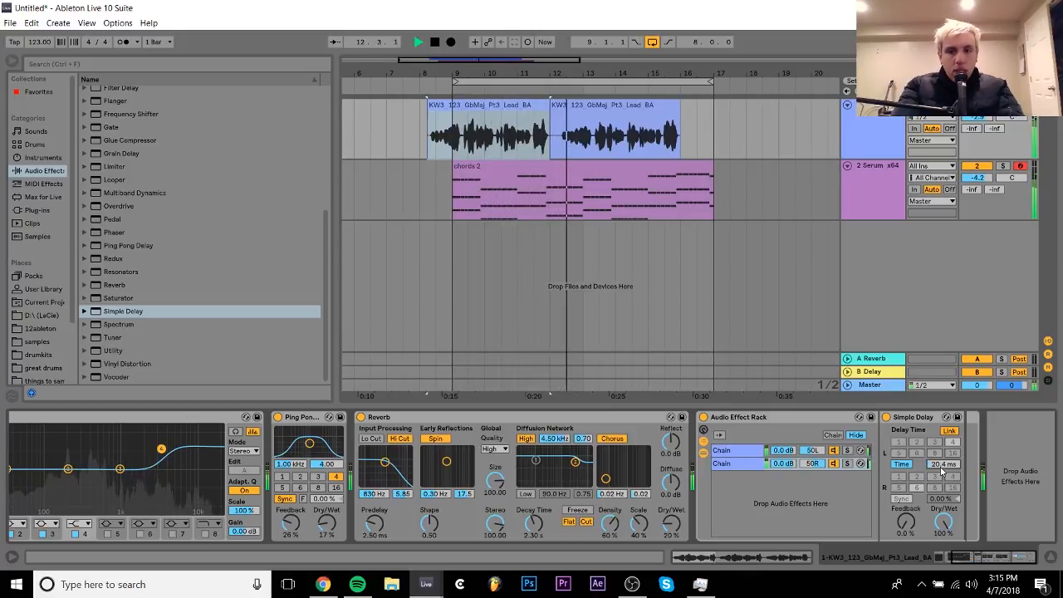
key(space)
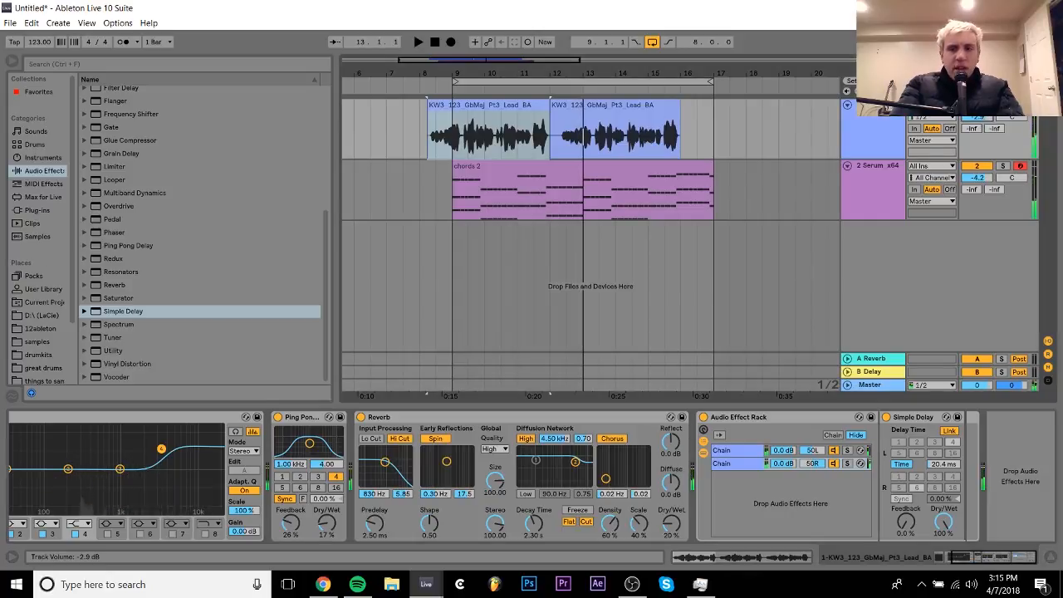
- Lower the vocal track's volume during playback and replay the widened vocal with the chords
key(space)
drag(983, 119, 983, 106)
key(space)
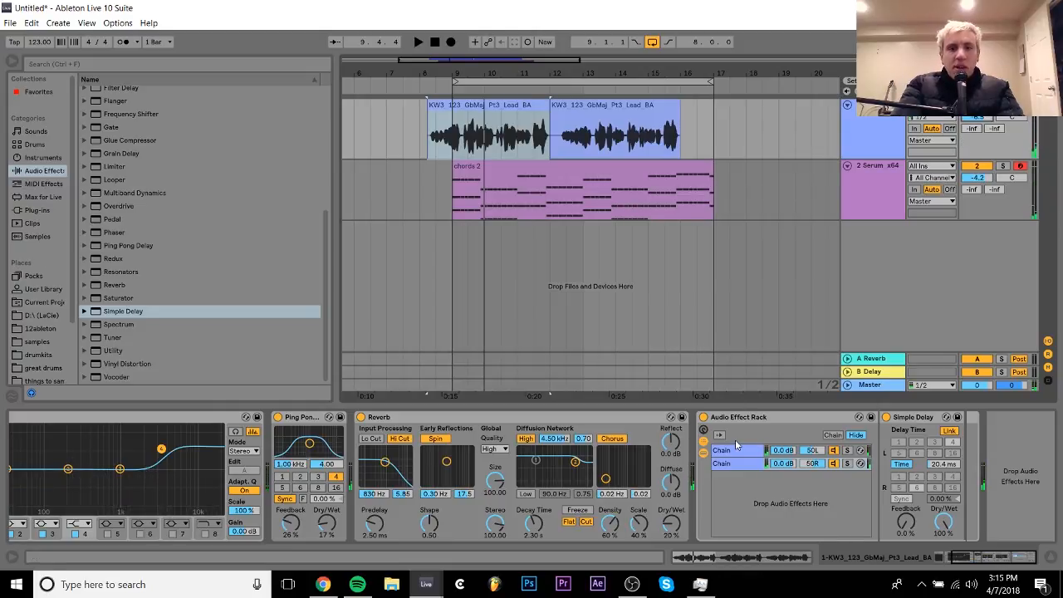
key(space)
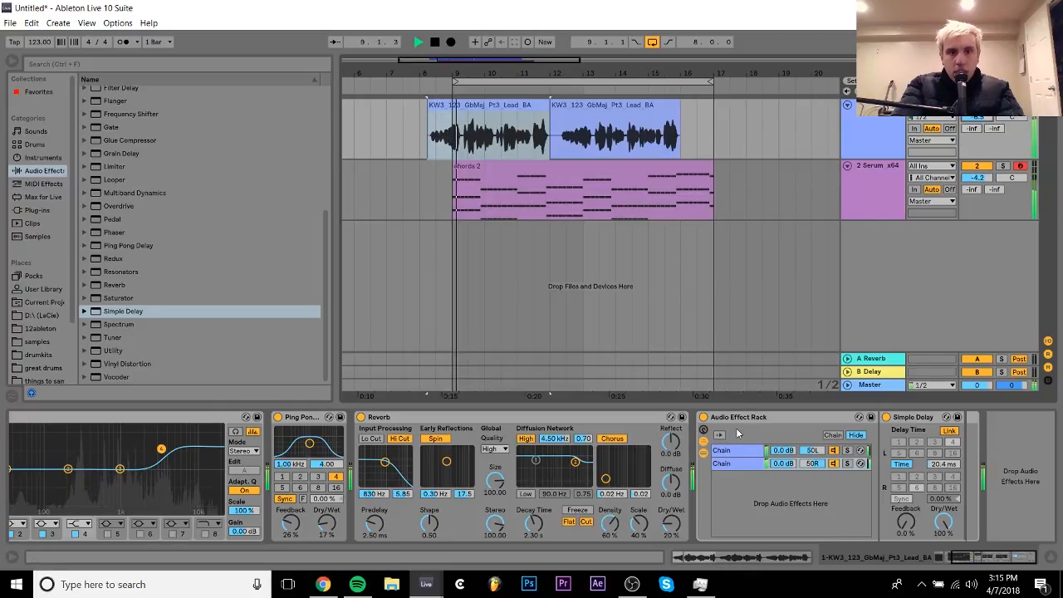
key(space)
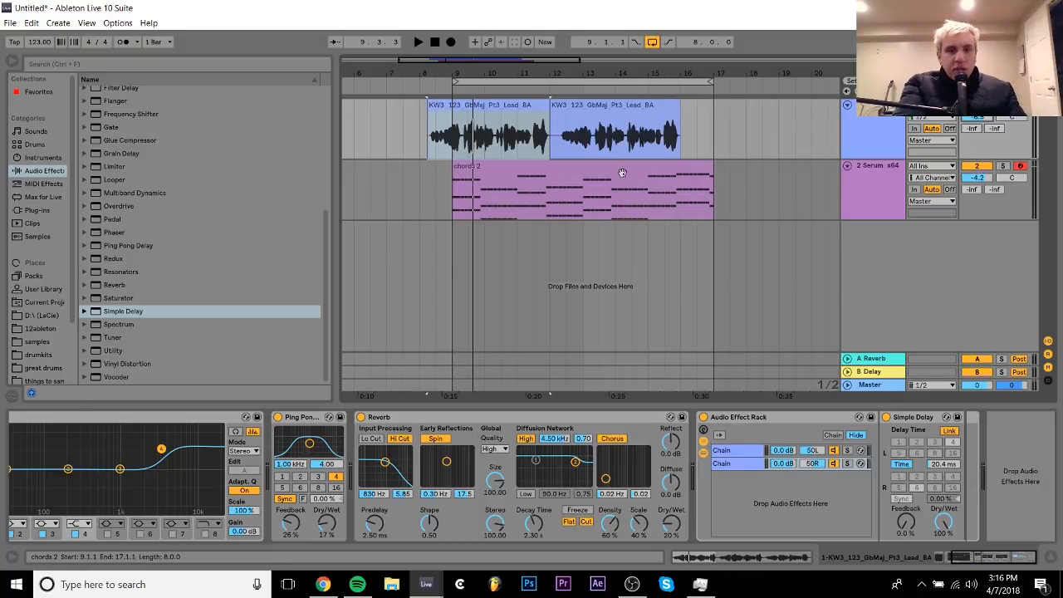
- Solo the Serum chords track and play it on its own to hear its stereo placement
click(621, 175)
click(1003, 167)
key(space)
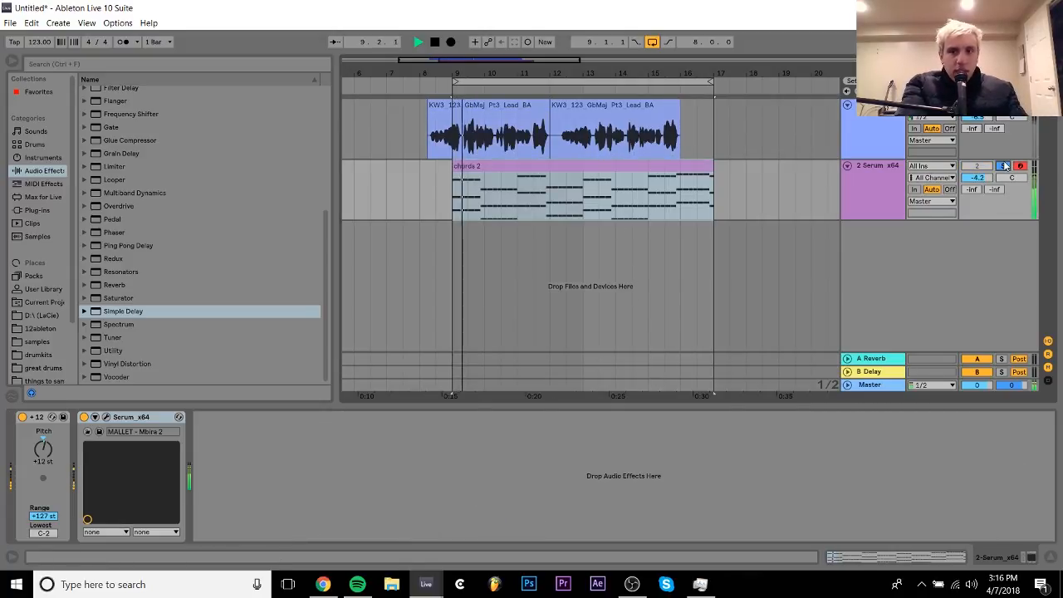
click(885, 172)
key(space)
key(space)
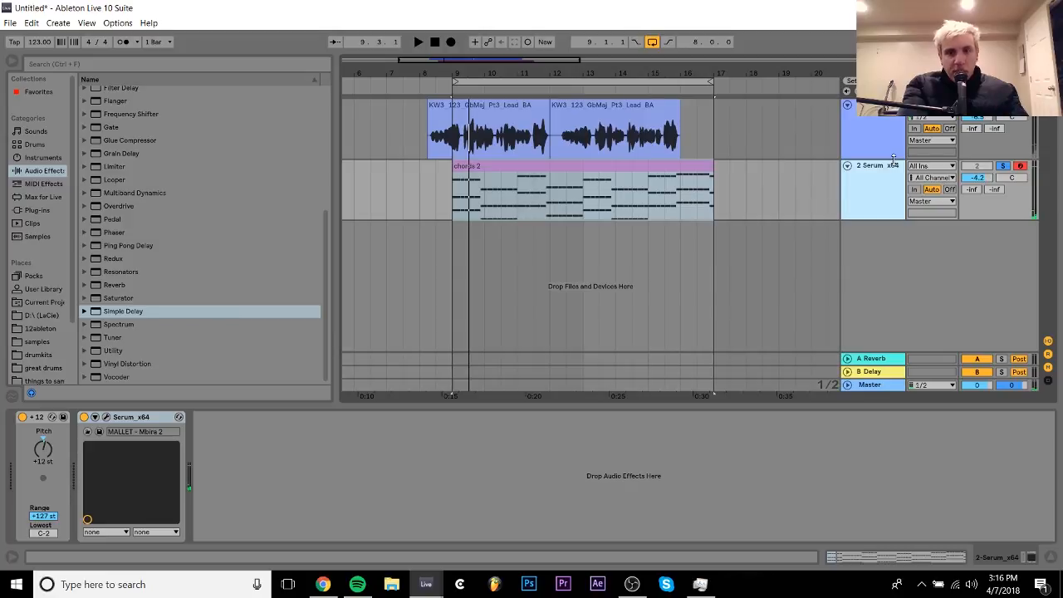
- Solo the vocal track instead and play the processed vocal alone, including from the start of its first clip
click(894, 154)
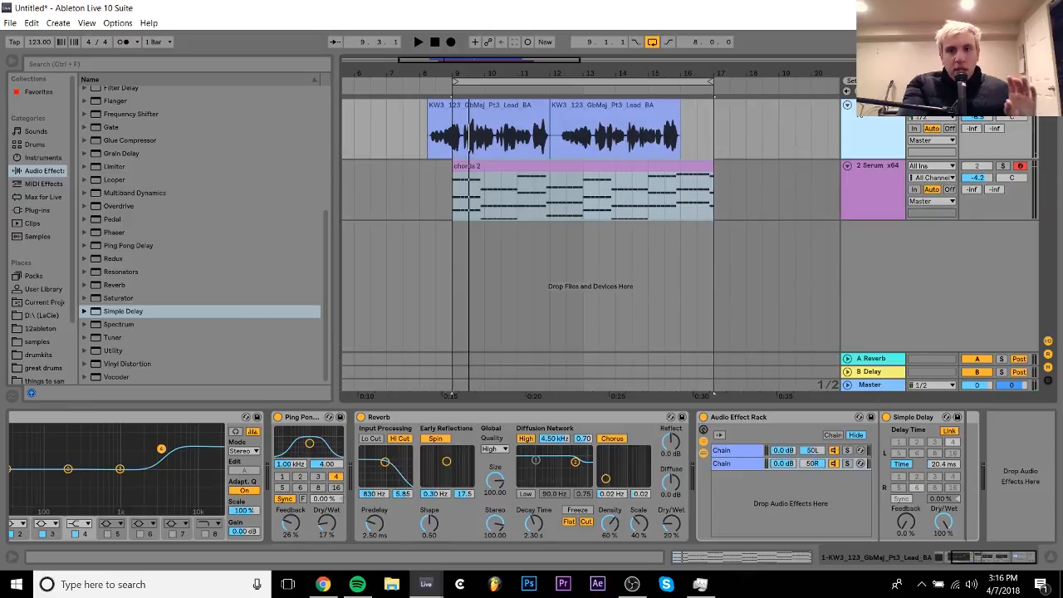
key(space)
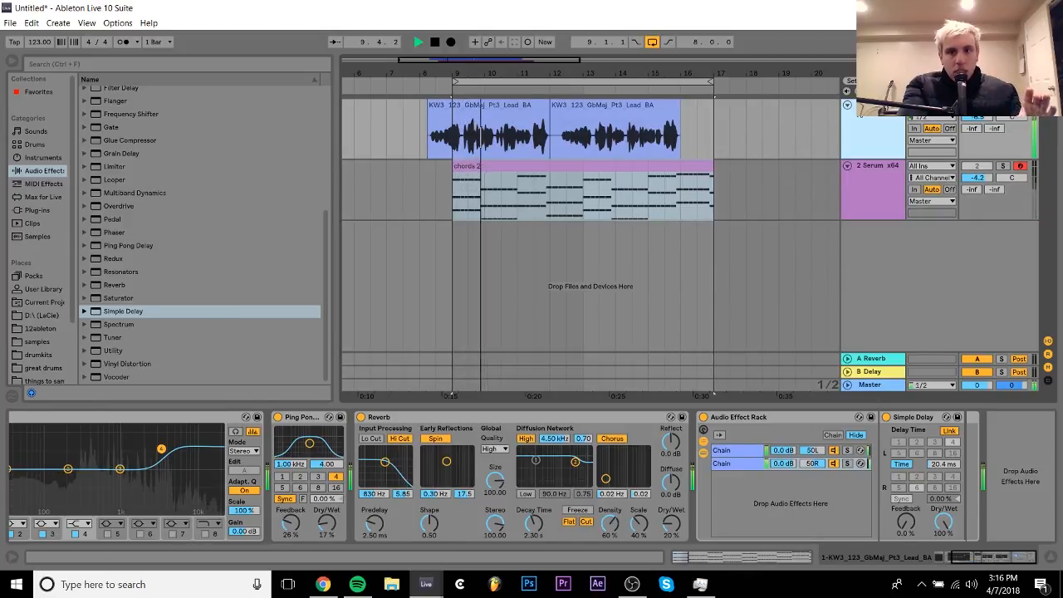
key(space)
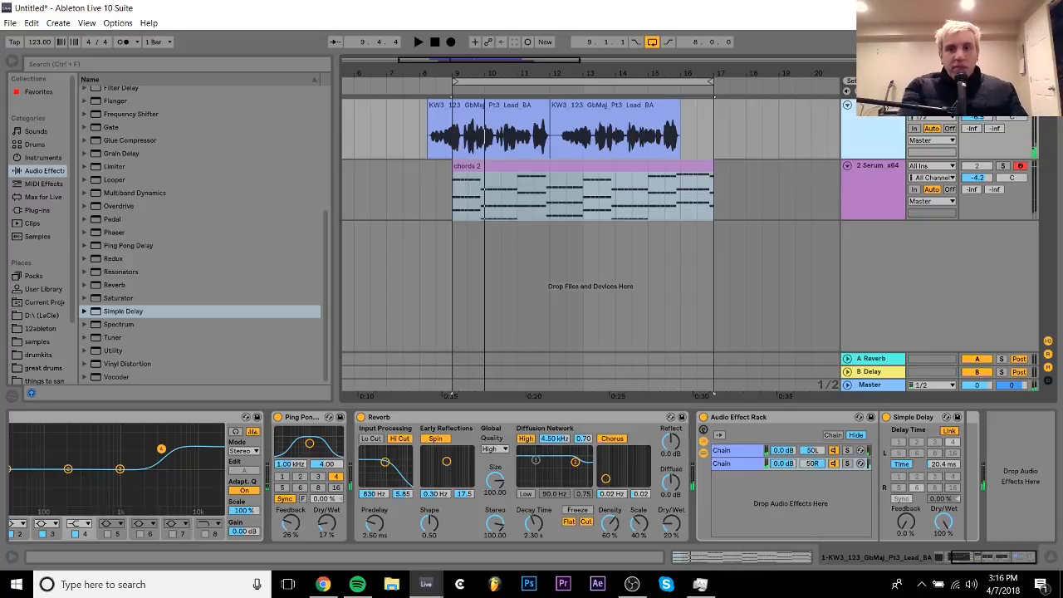
click(533, 107)
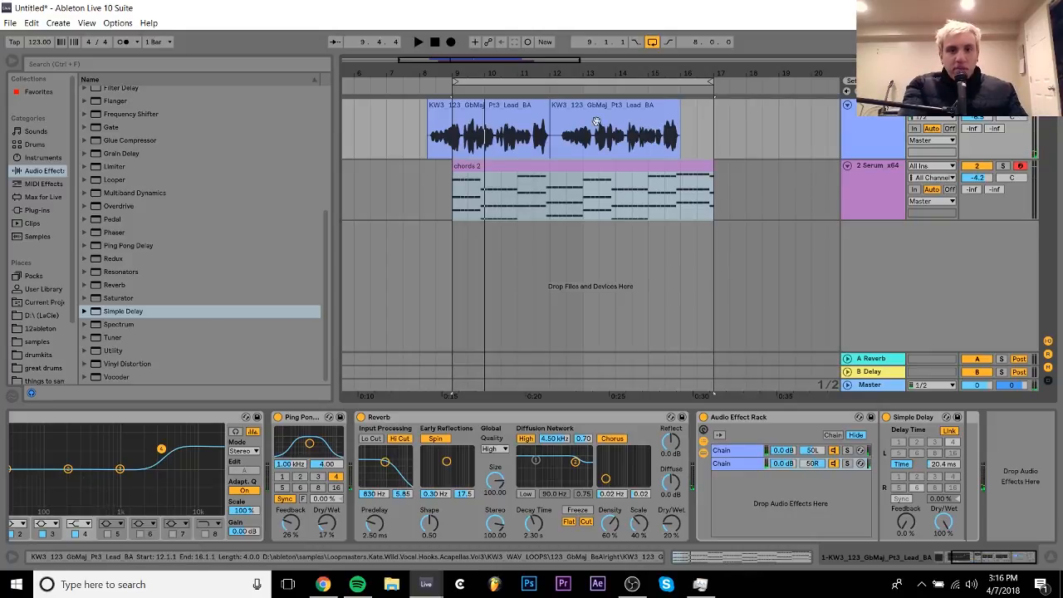
click(525, 106)
key(space)
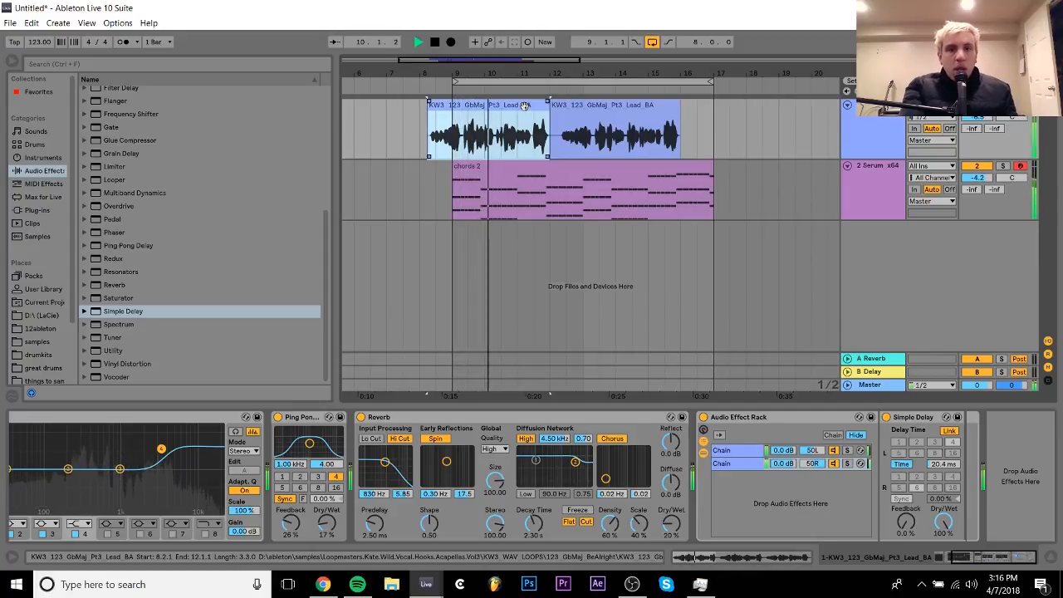
- Replay the widened vocal together with the Serum chords while looking over the vocal's effect chain back to Auto-Tune, and stop playback
key(space)
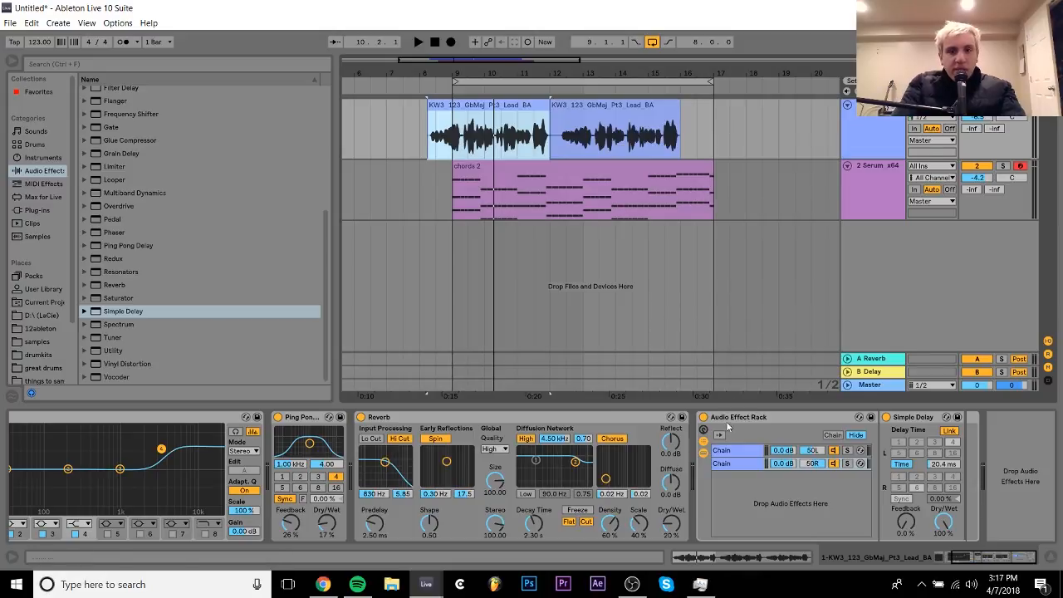
key(space)
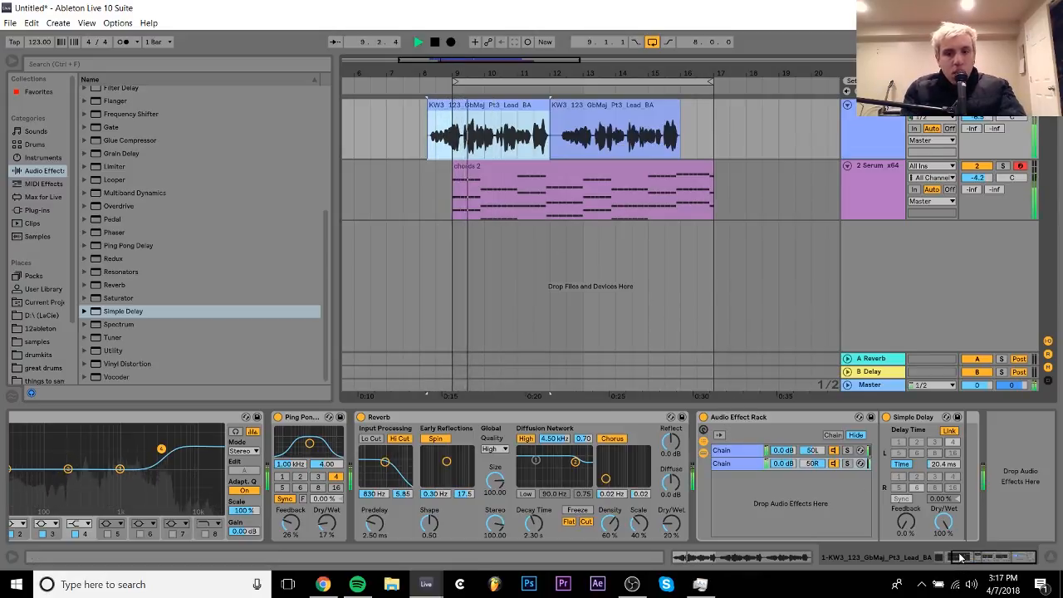
drag(953, 557, 931, 558)
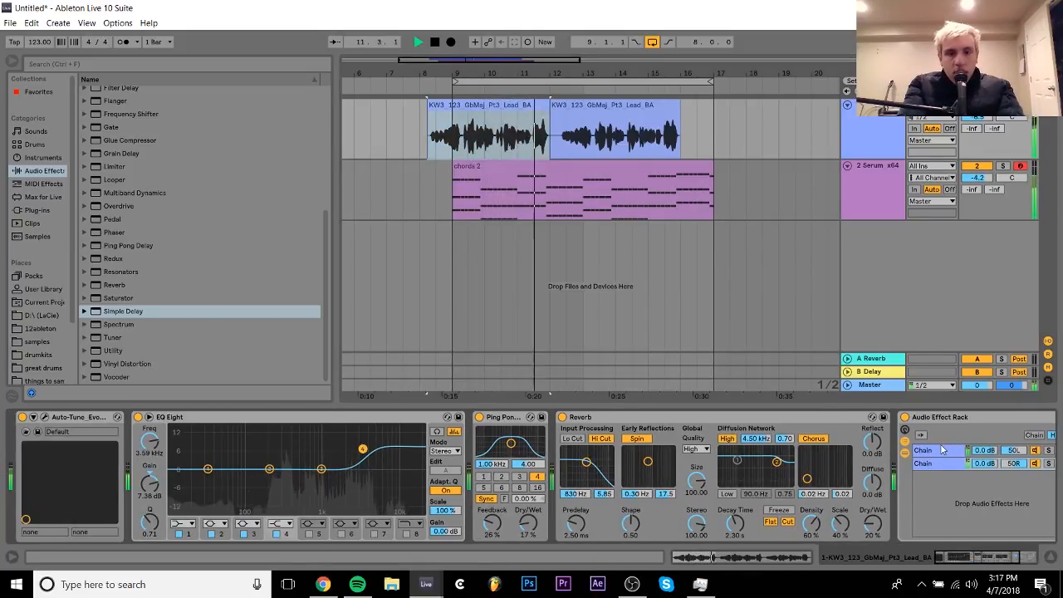
key(space)
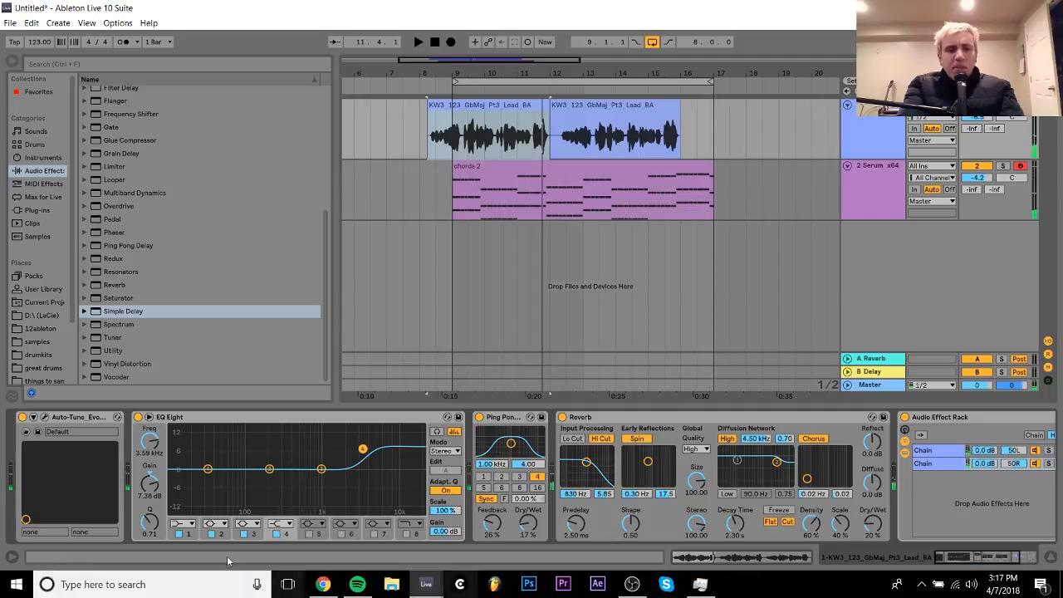
- Review the available audio effects and the vocal's chain from Reverb to Simple Delay, and show the Serum track's devices
click(723, 420)
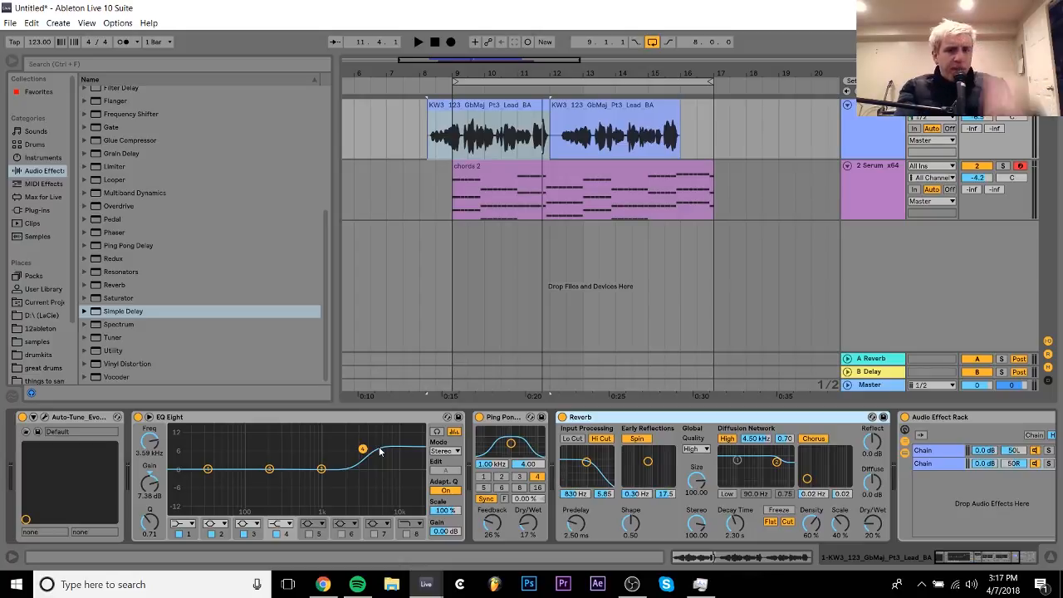
scroll(271, 226, up, 4)
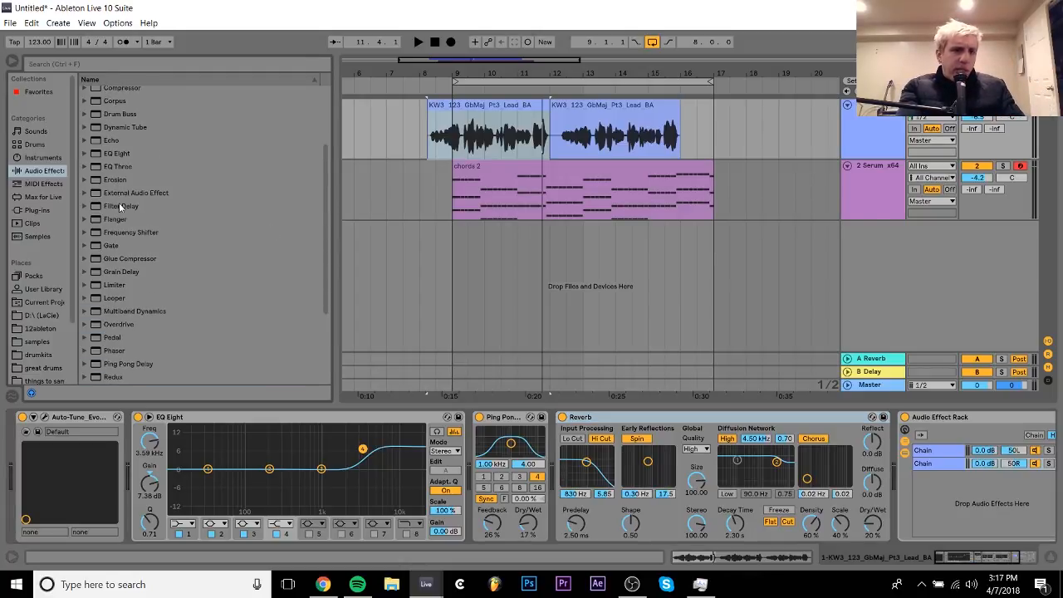
scroll(195, 118, up, 3)
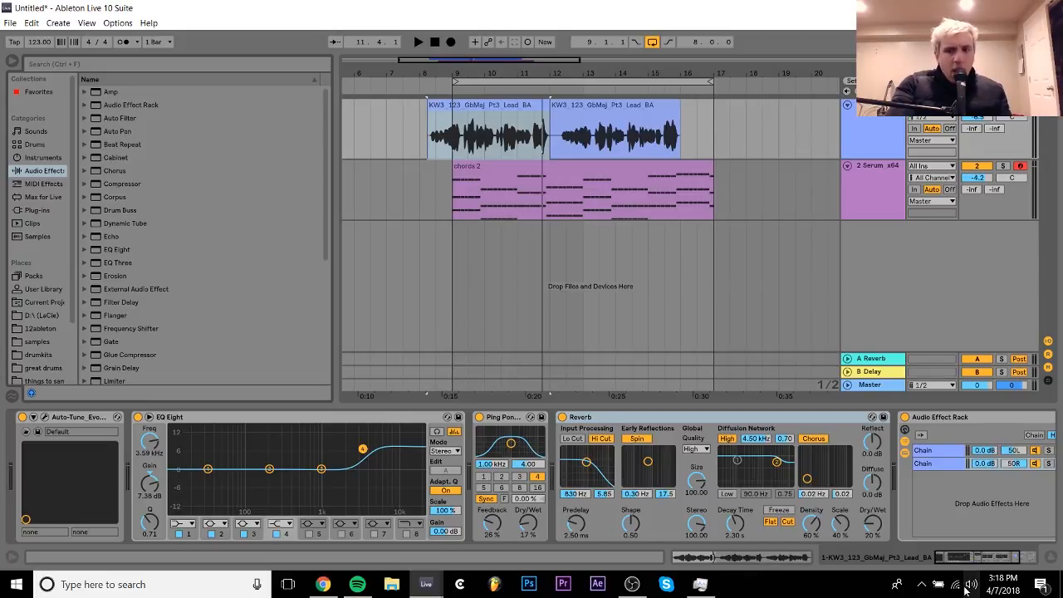
drag(986, 557, 1014, 558)
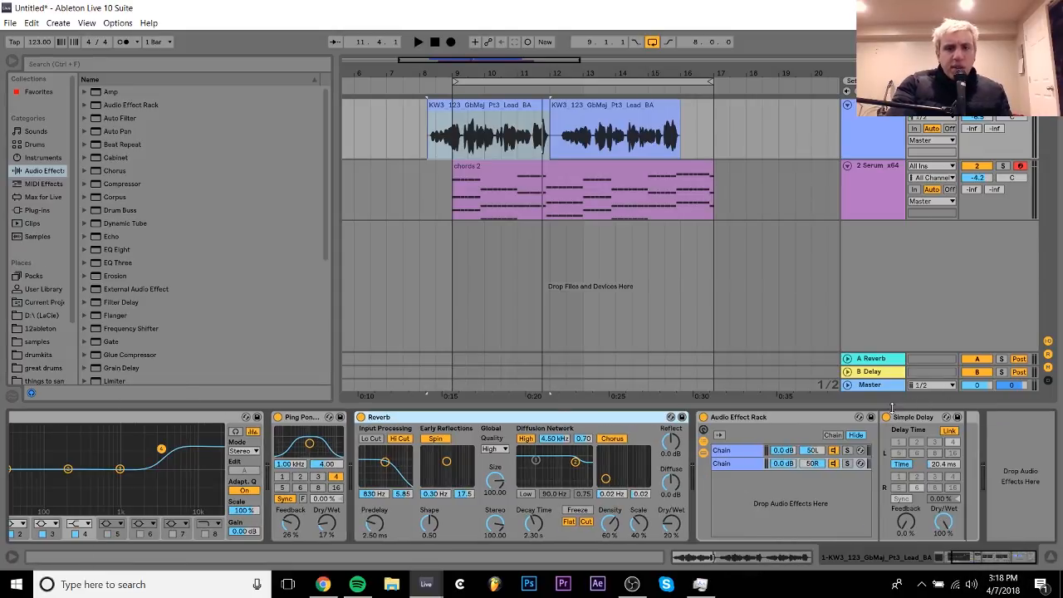
click(497, 99)
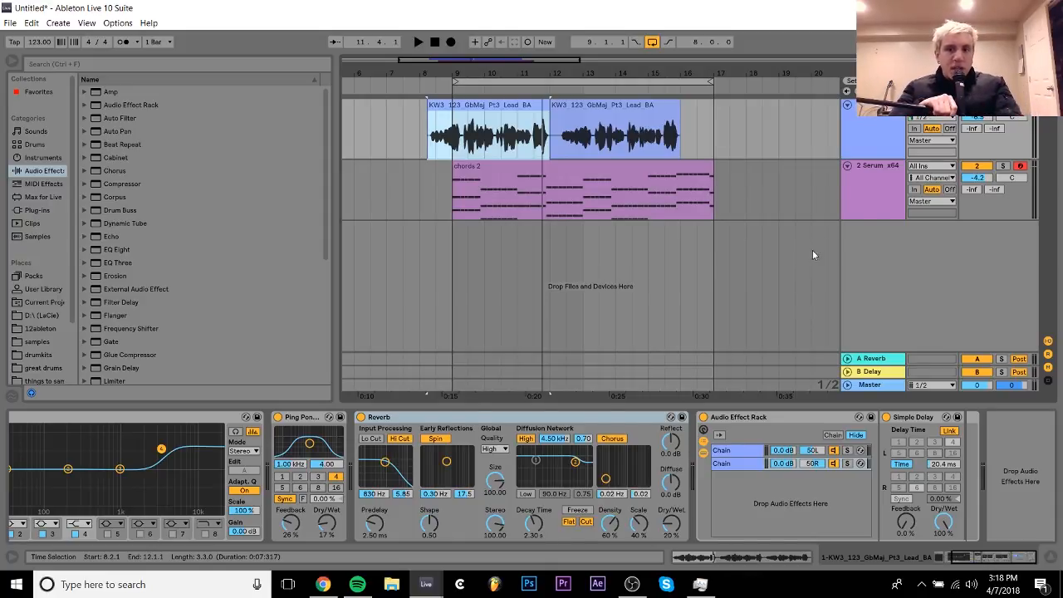
click(856, 183)
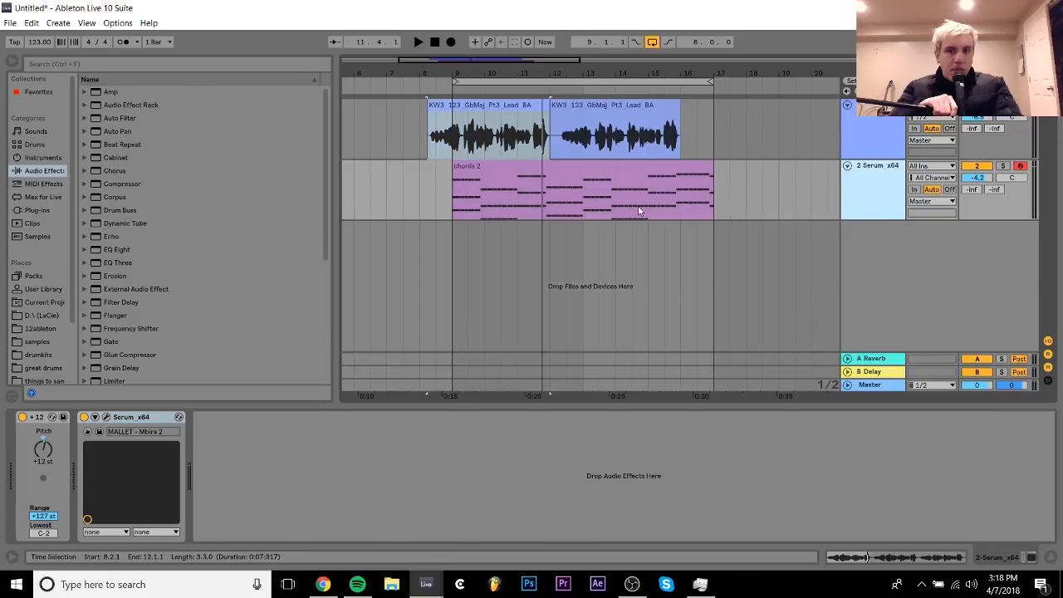